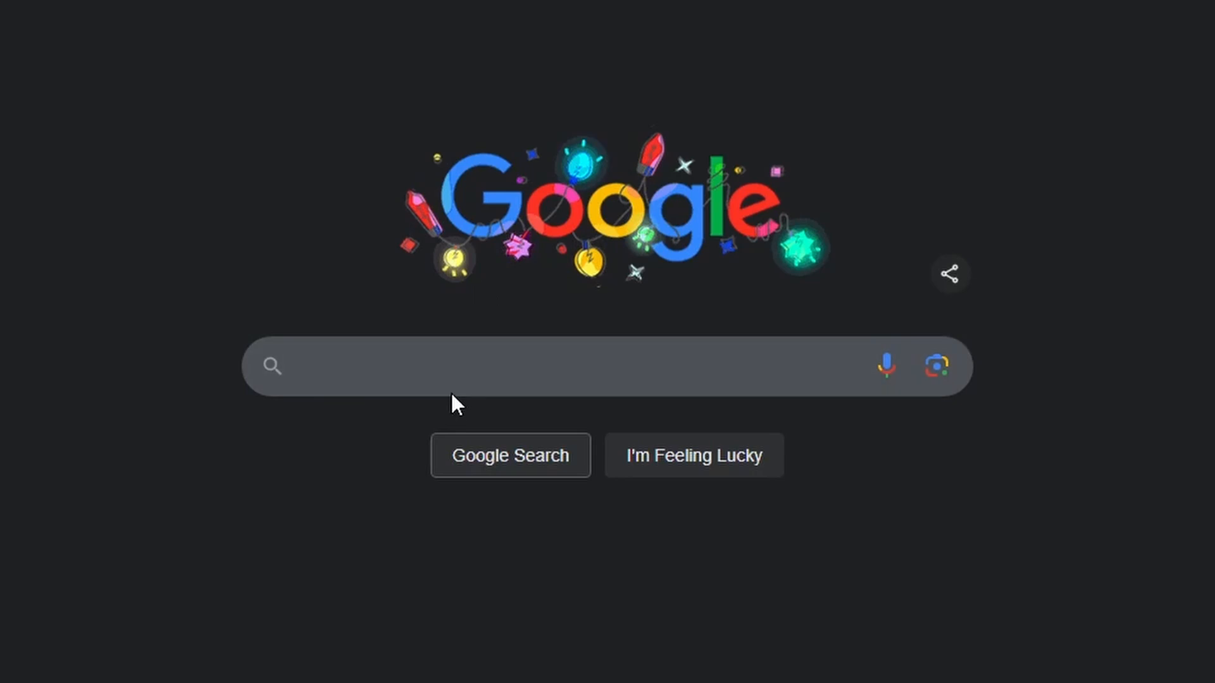
Search Google for VS Code and open the official Visual Studio Code website
click(447, 369)
text(Vs Code)
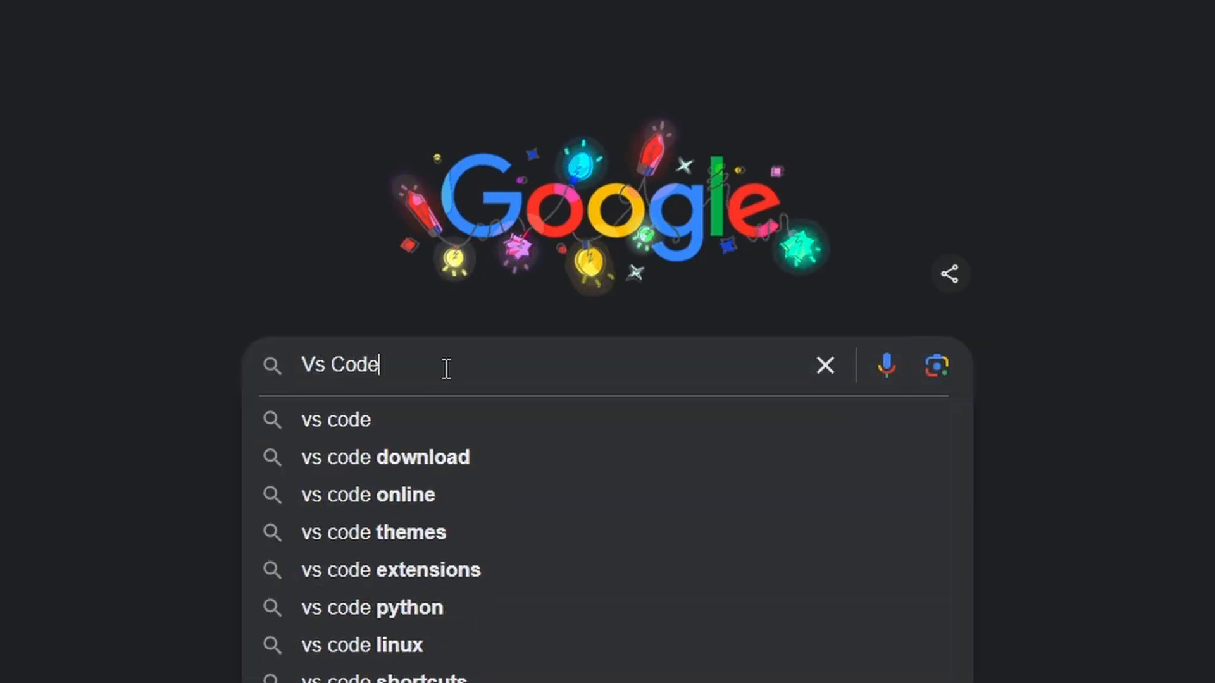
key(Down)
key(Return)
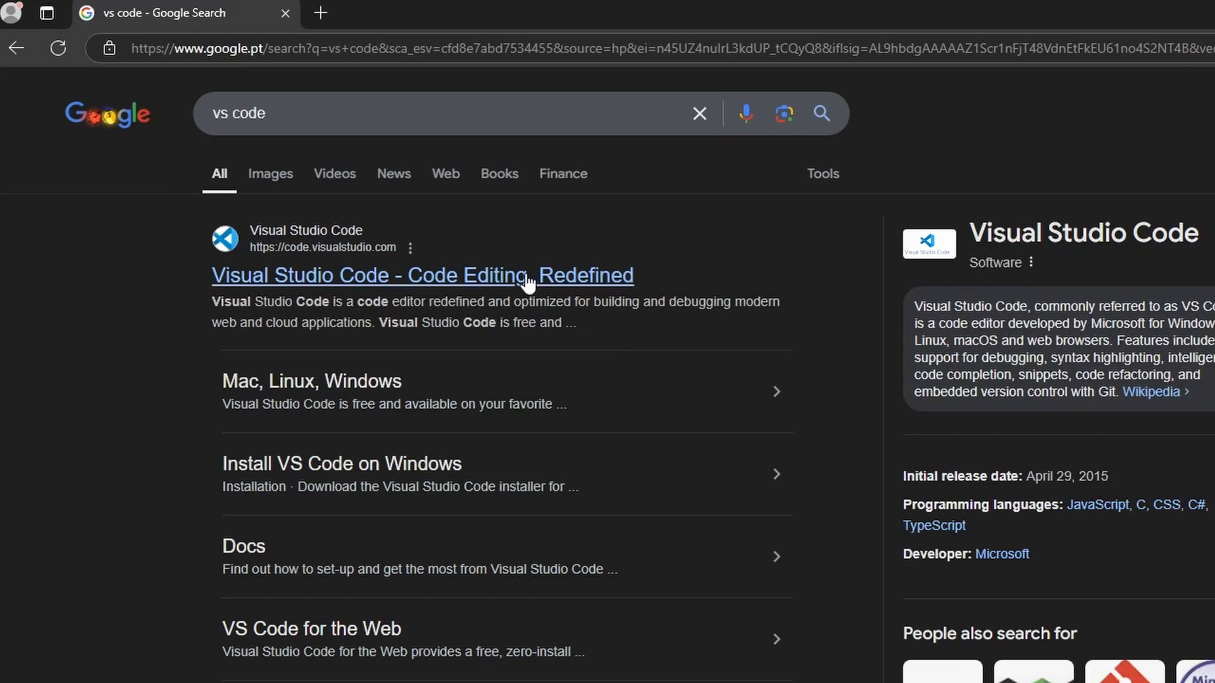
click(525, 272)
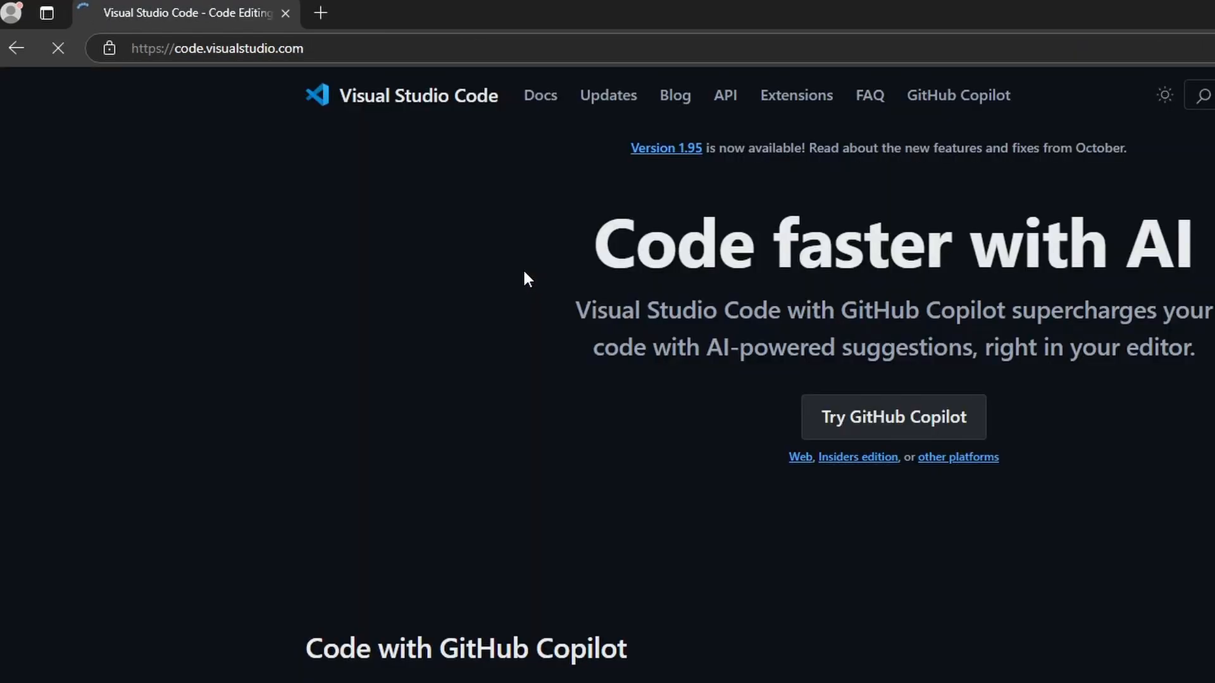
Look through the Visual Studio Code homepage sections on Copilot, supported languages, extensions and customization
scroll(438, 208, down, 3)
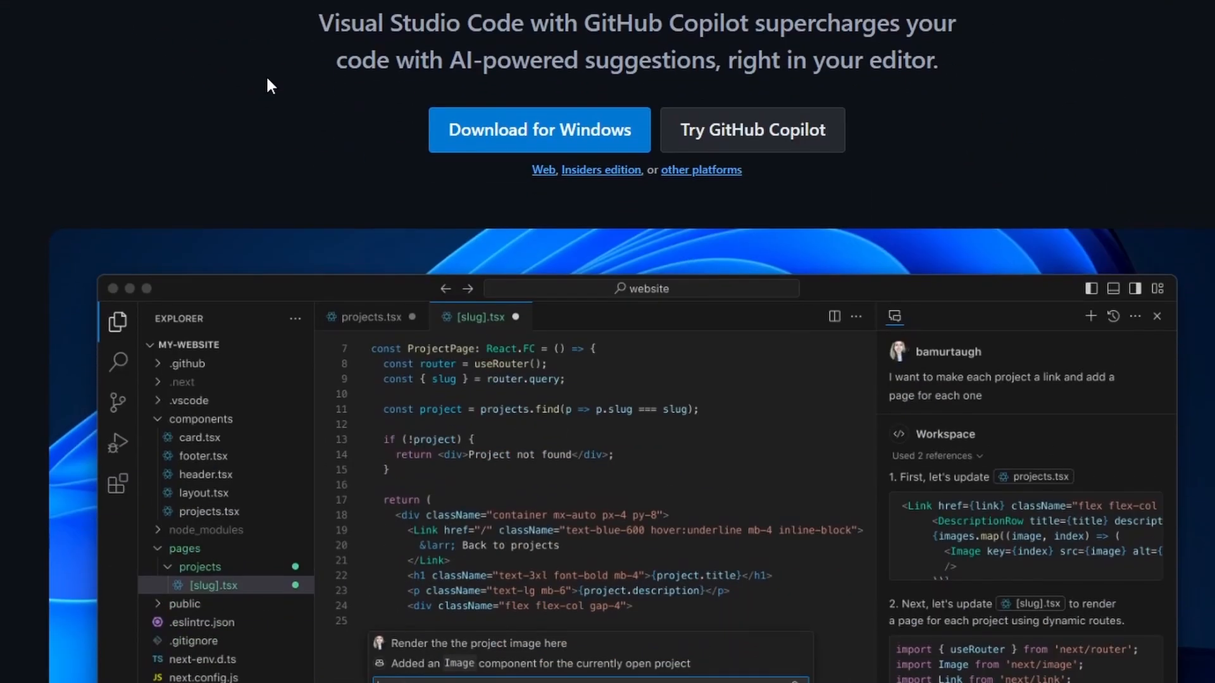
scroll(295, 81, down, 3)
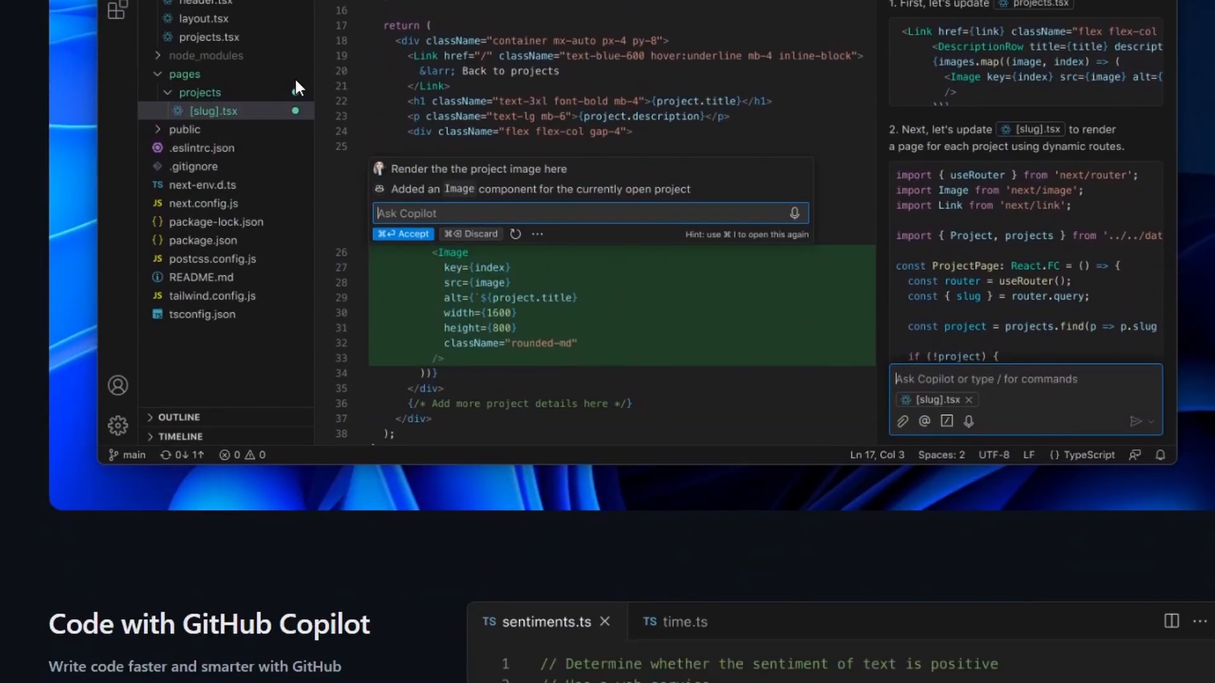
scroll(696, 239, down, 3)
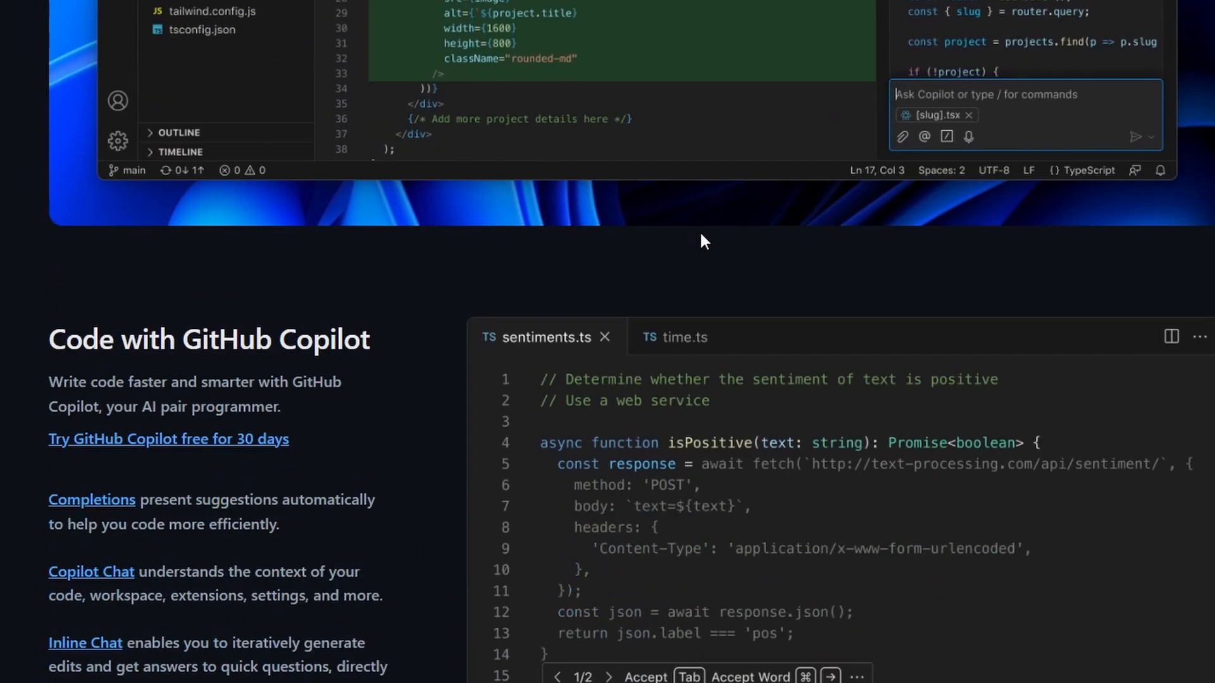
scroll(718, 243, down, 2)
scroll(719, 231, down, 3)
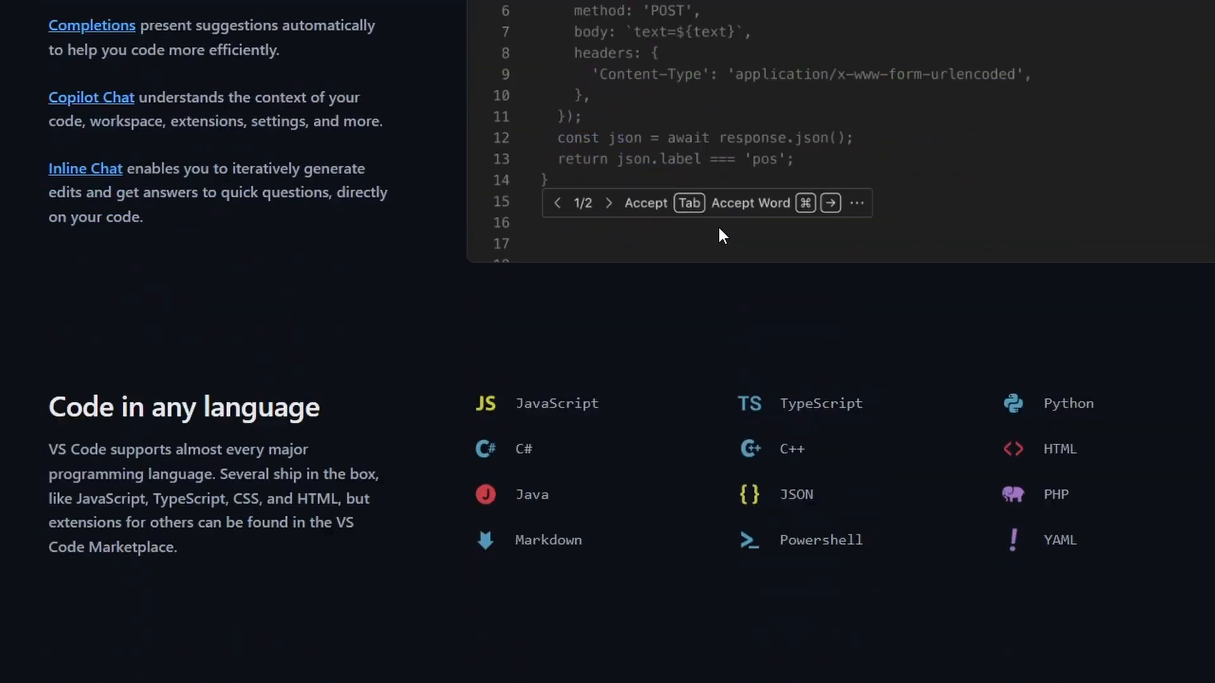
scroll(718, 229, down, 3)
scroll(719, 225, down, 5)
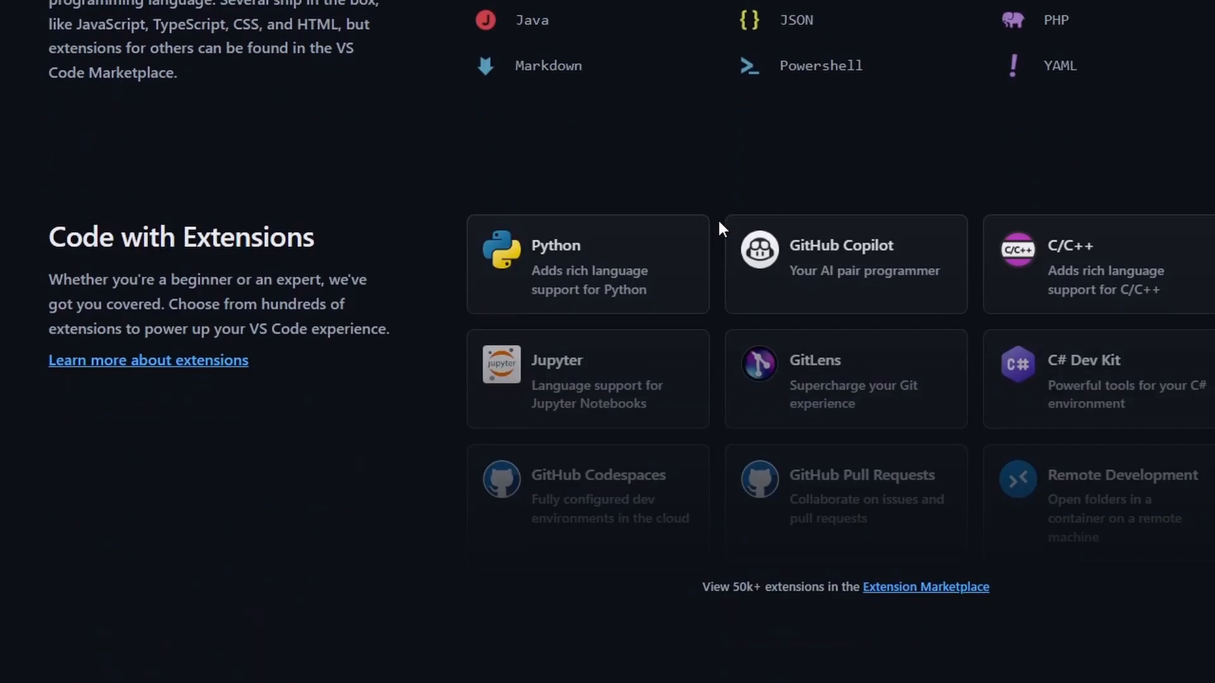
scroll(722, 228, down, 6)
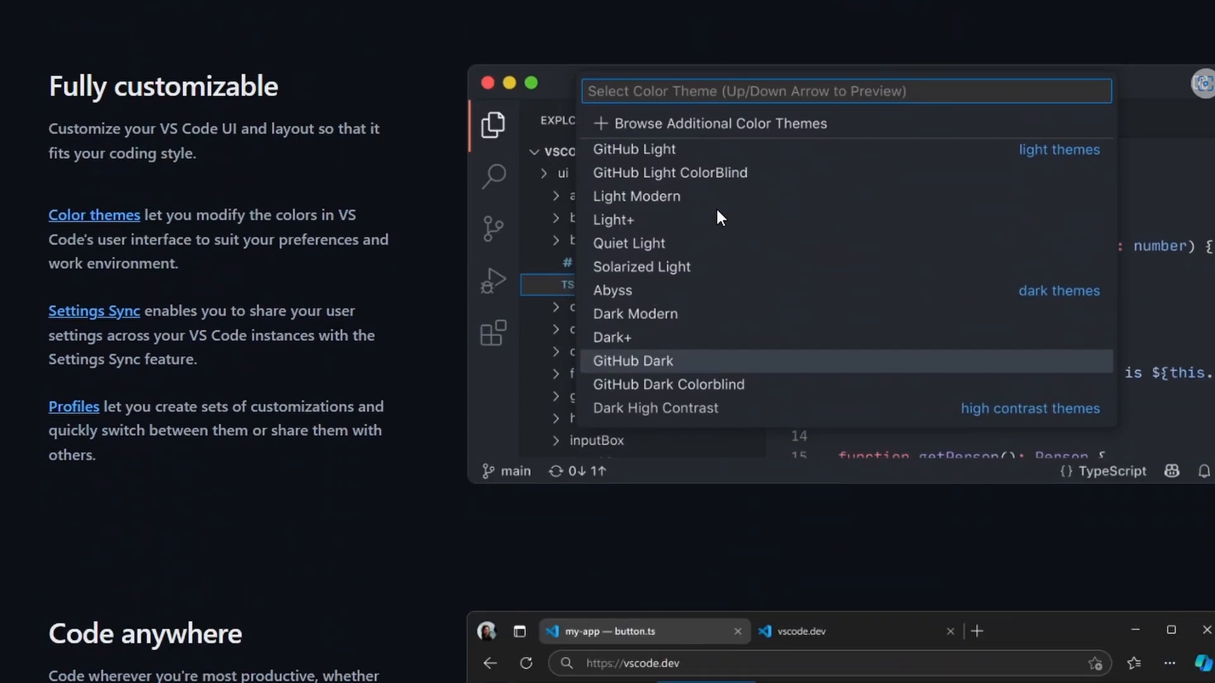
Download the Windows version of Visual Studio Code and launch its installer from the Downloads folder
scroll(717, 213, up, 4)
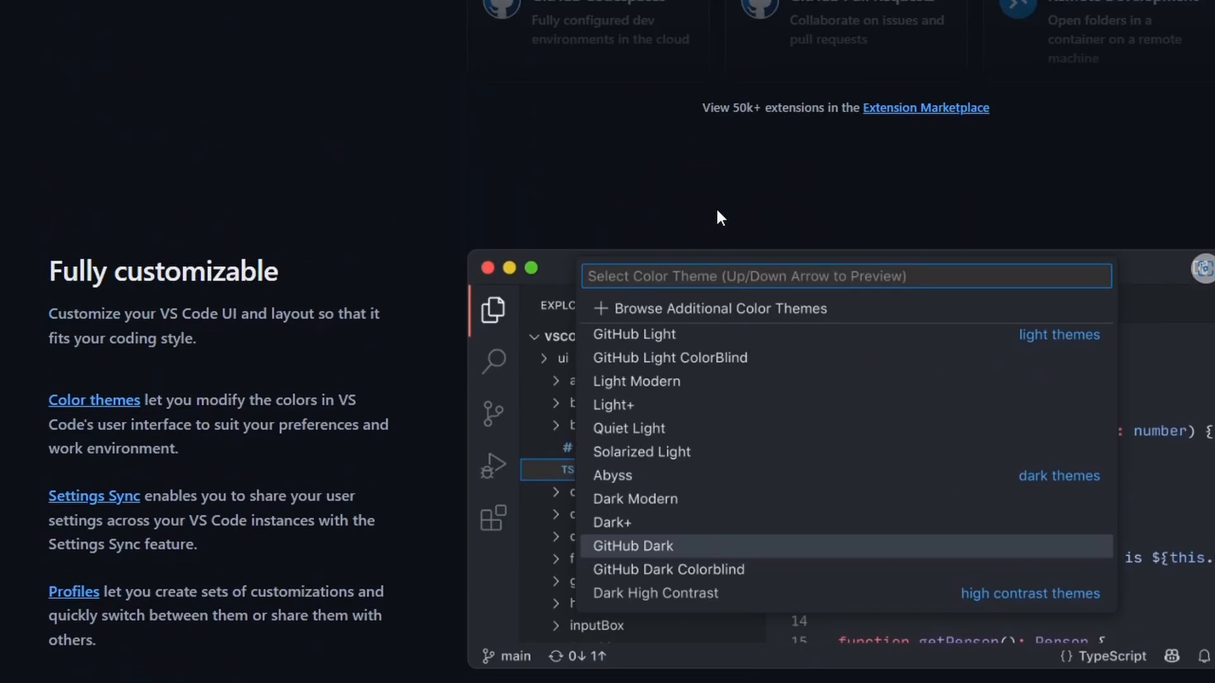
scroll(717, 214, up, 12)
scroll(716, 218, up, 10)
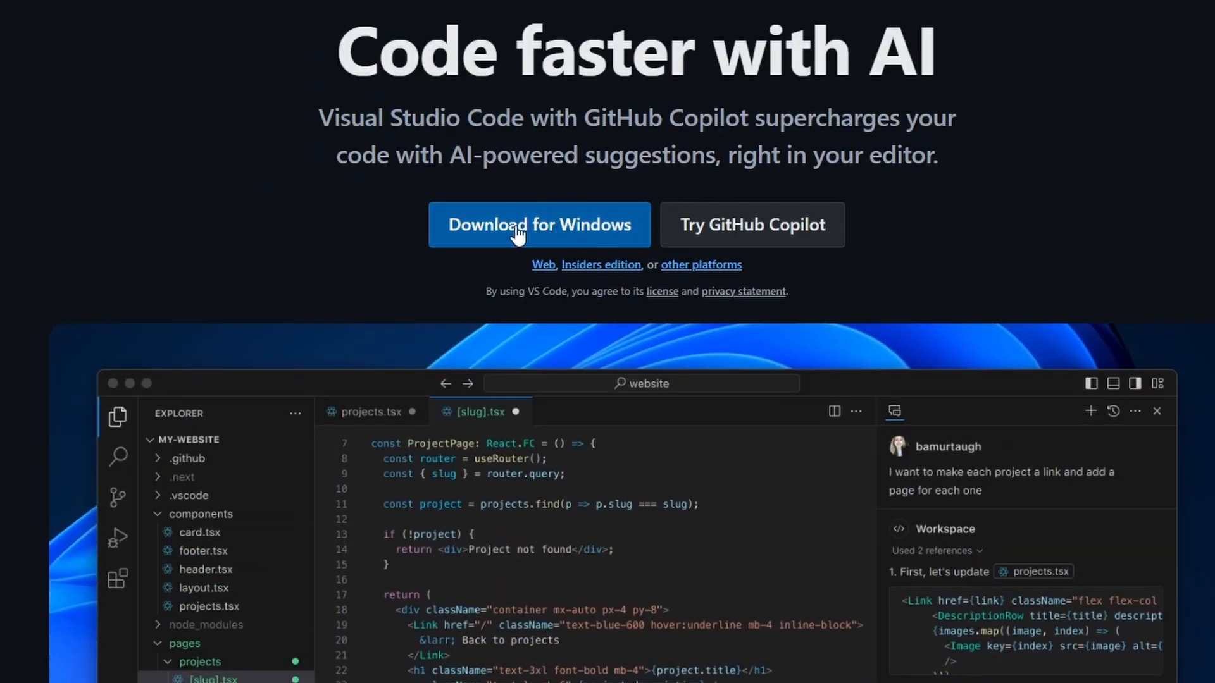
click(551, 233)
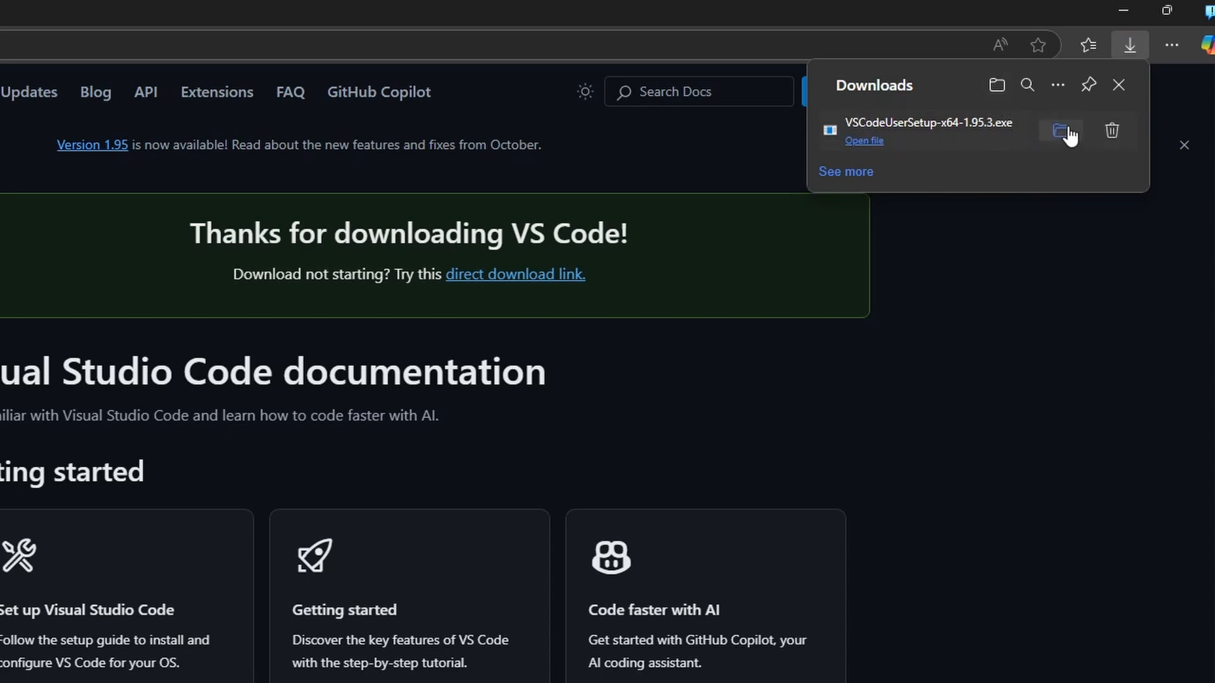
click(1066, 130)
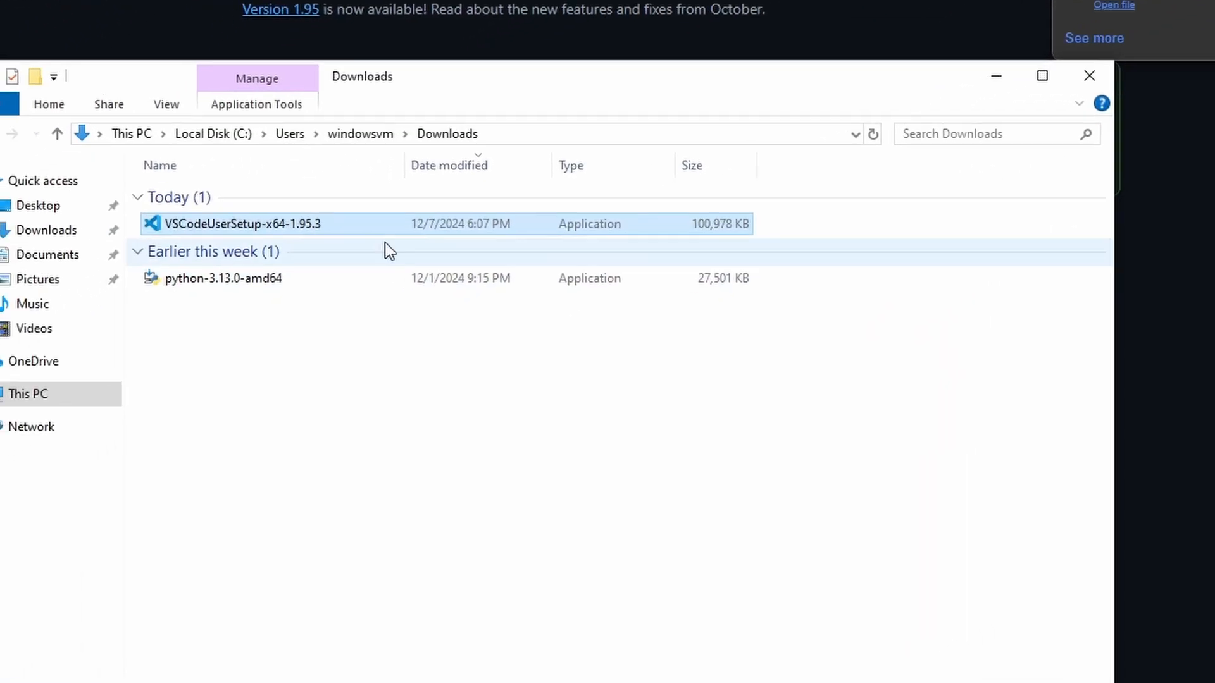
double_click(310, 227)
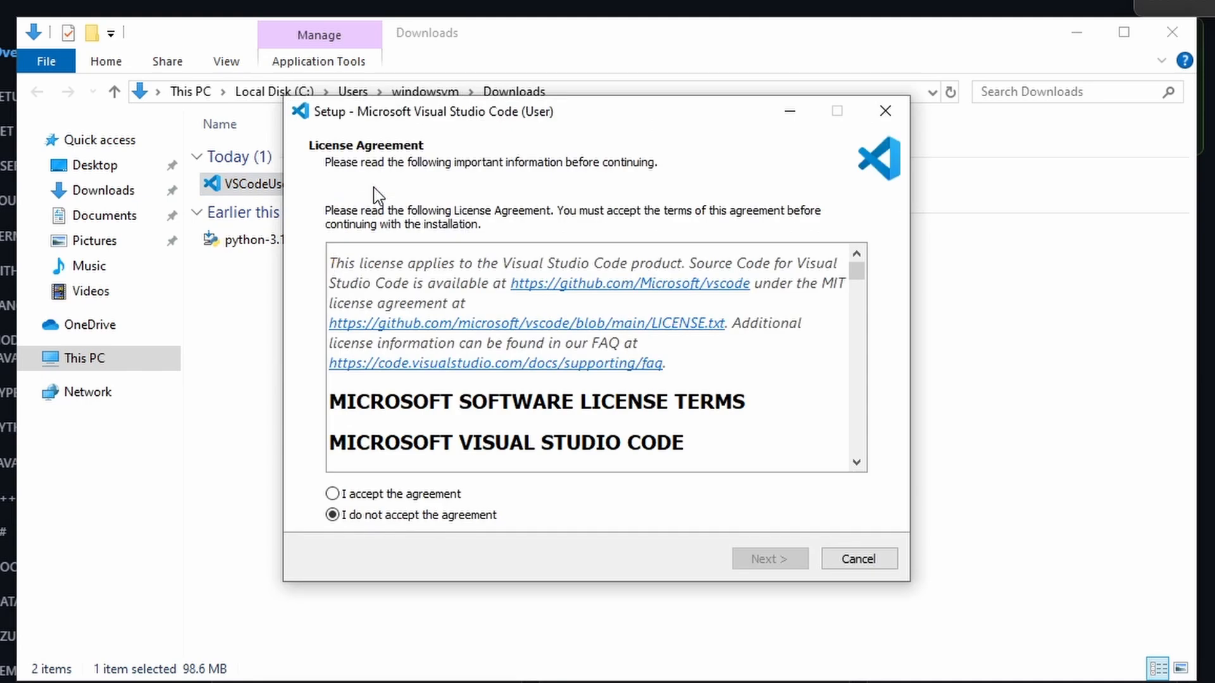
Accept the licence agreement, install Visual Studio Code with the default destination, Start Menu folder and additional tasks, and launch it
click(398, 496)
click(777, 561)
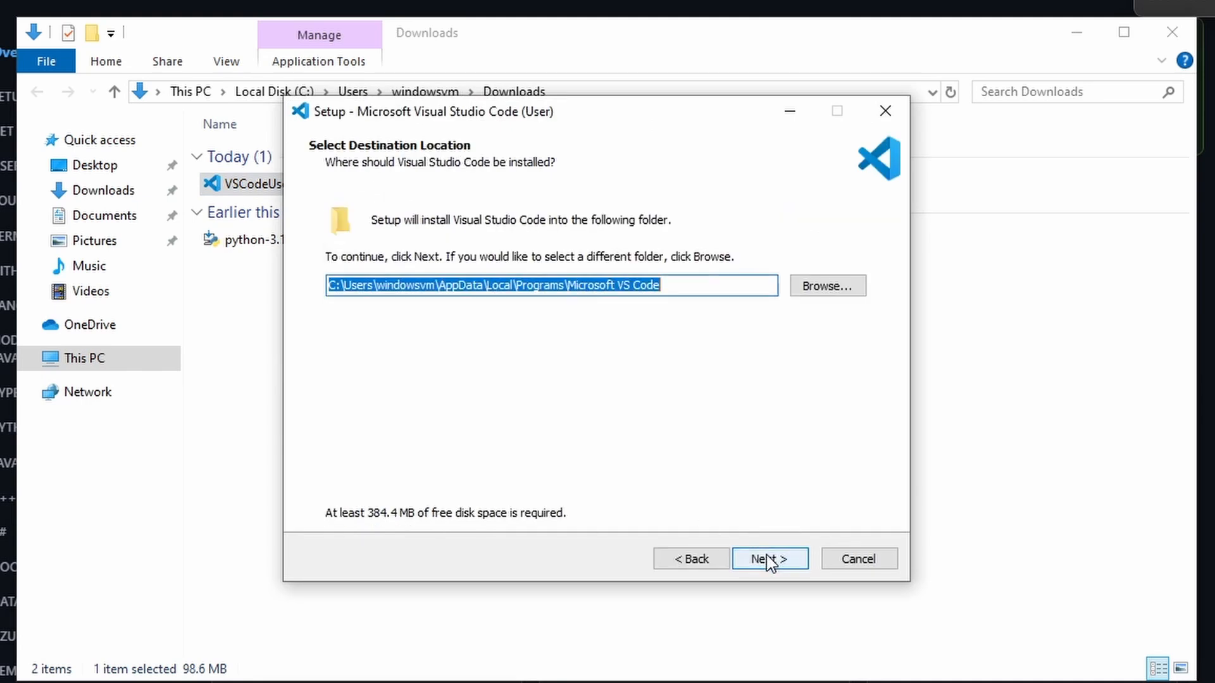
click(768, 560)
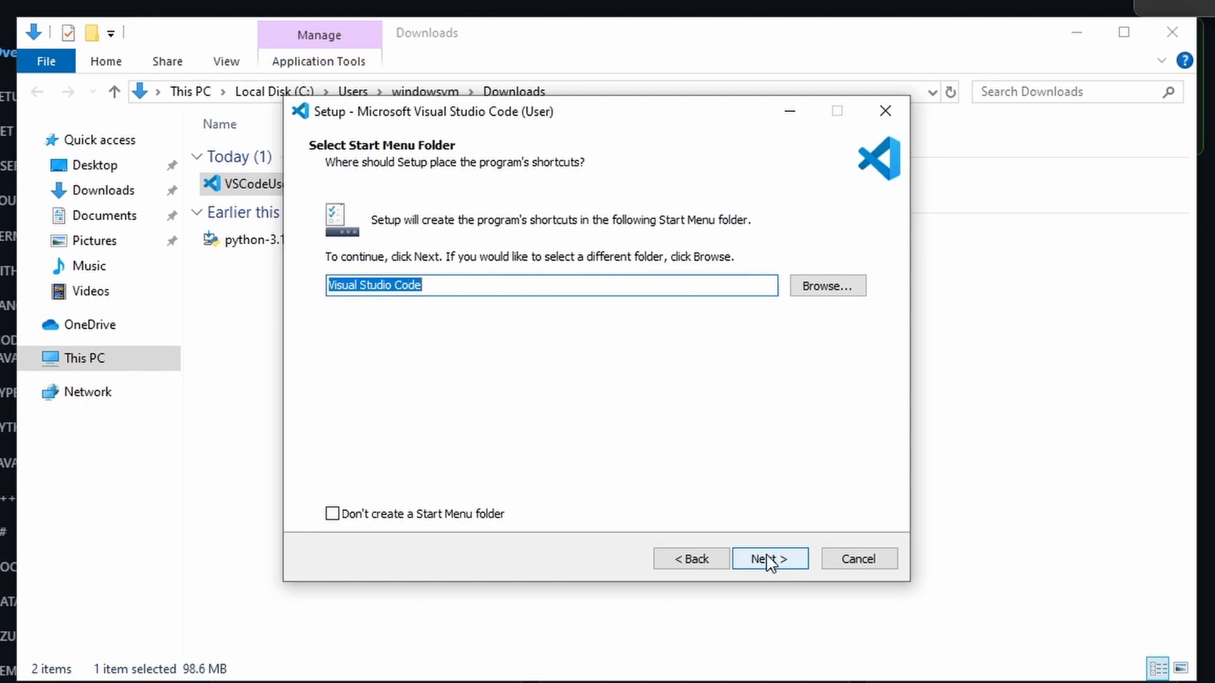
click(768, 559)
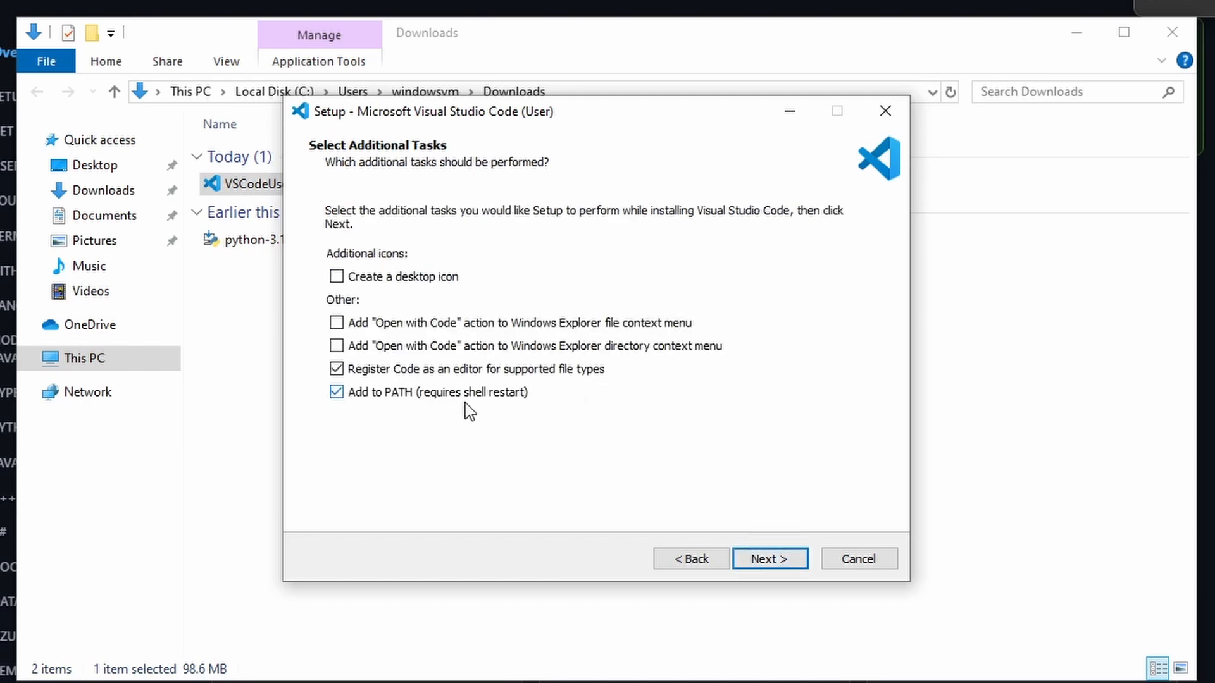
click(769, 560)
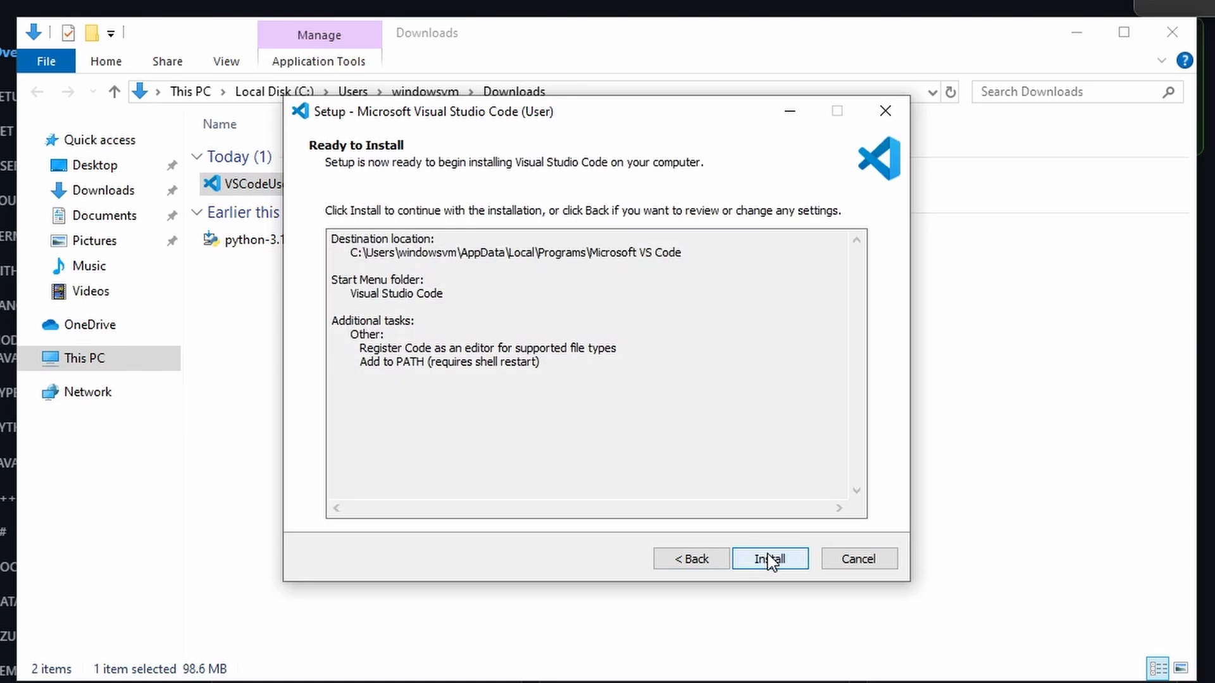
click(769, 560)
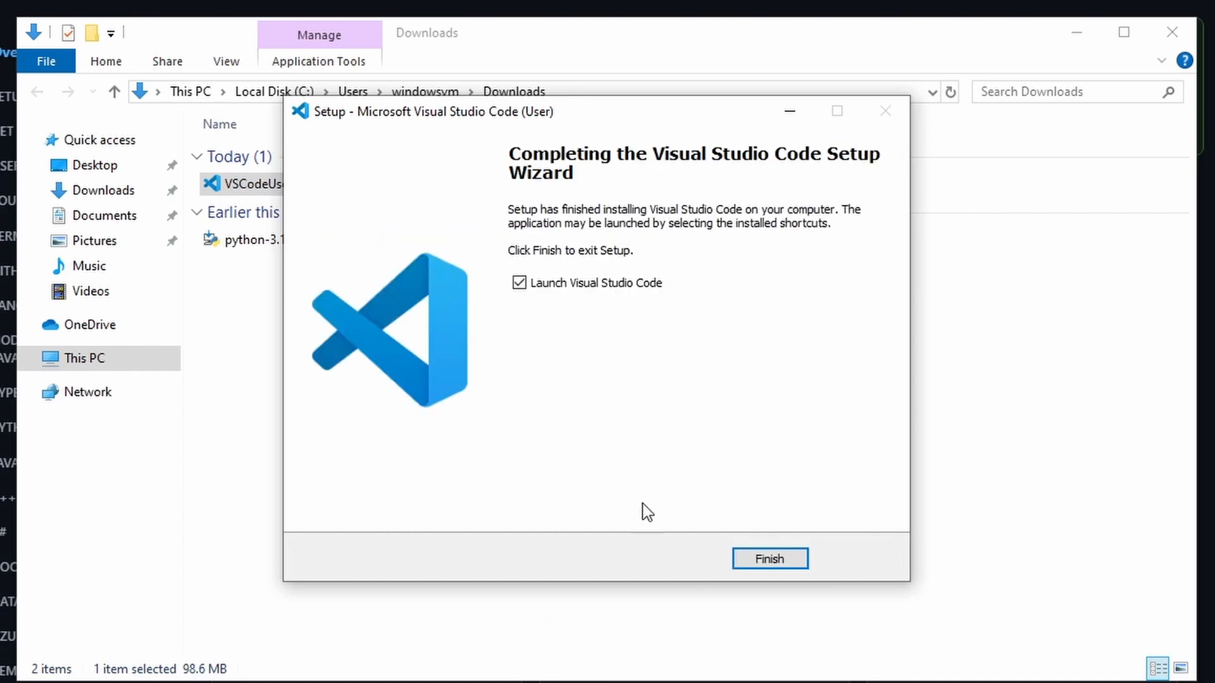
click(769, 559)
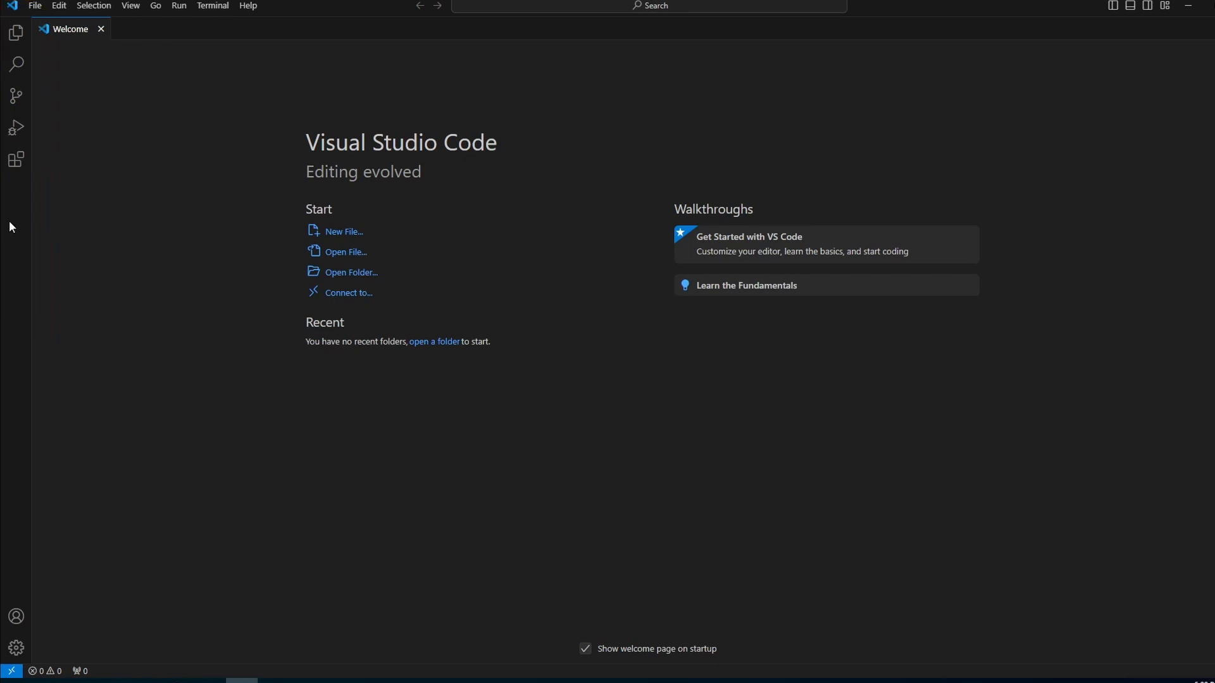
Look through the integrated terminal and the Explorer, Search and Source Control views
key(ctrl+grave)
click(16, 32)
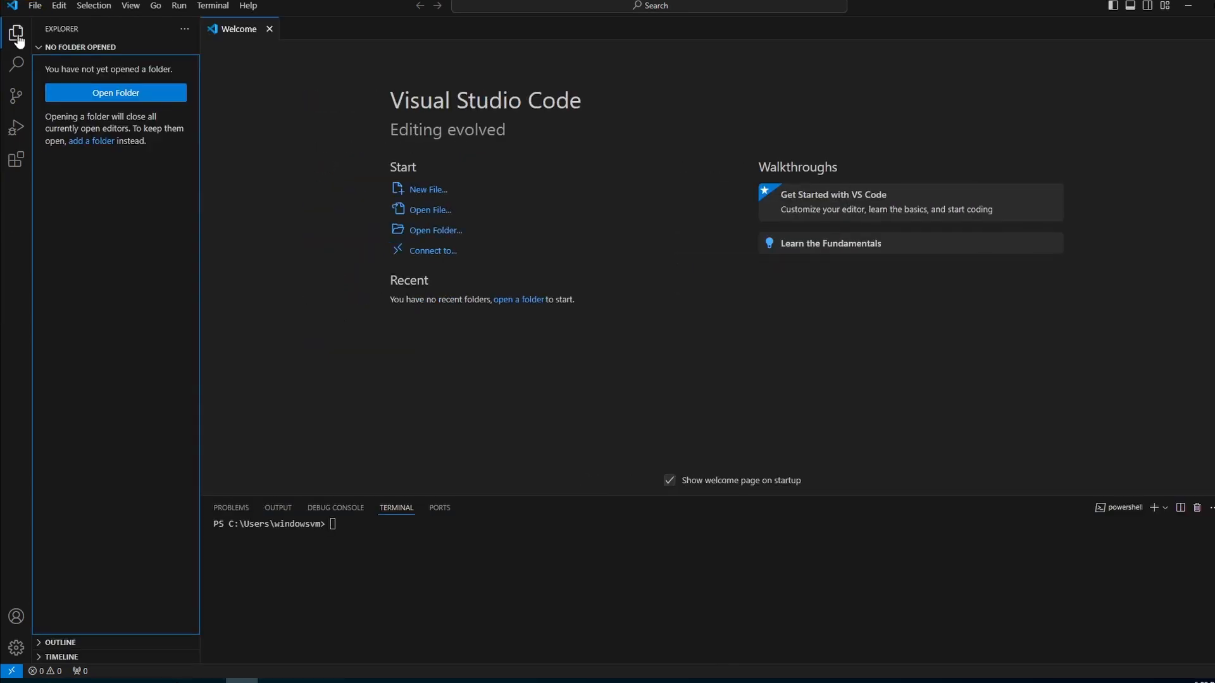
click(19, 71)
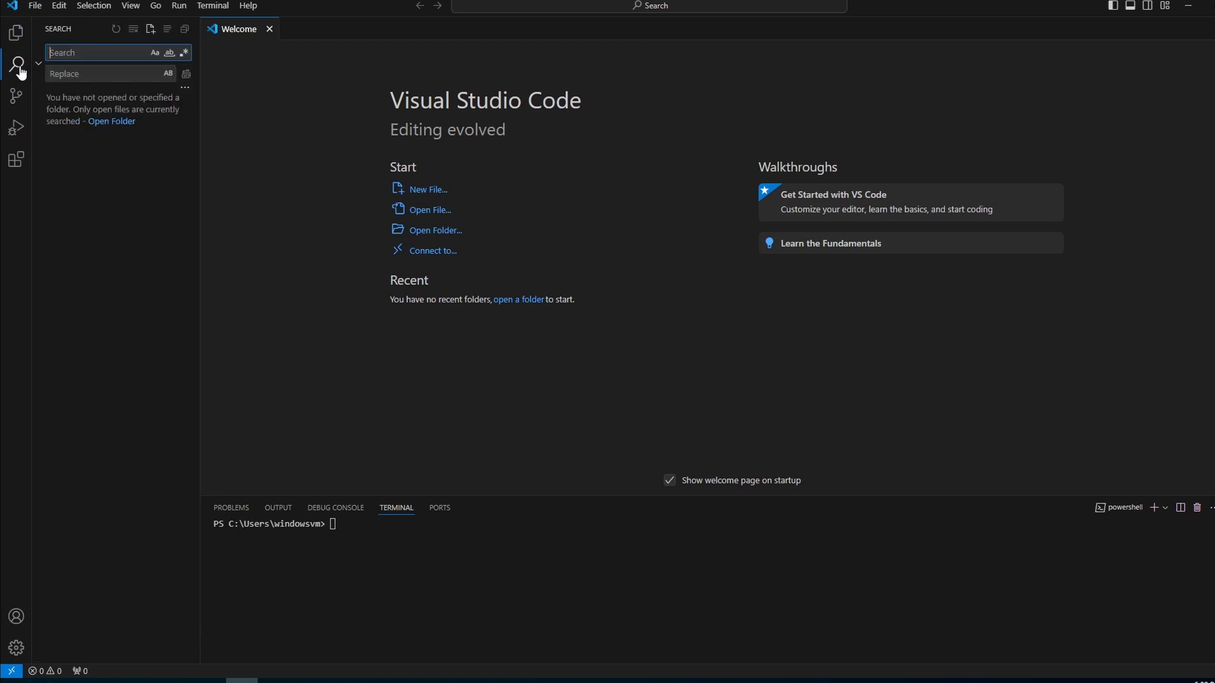
click(19, 102)
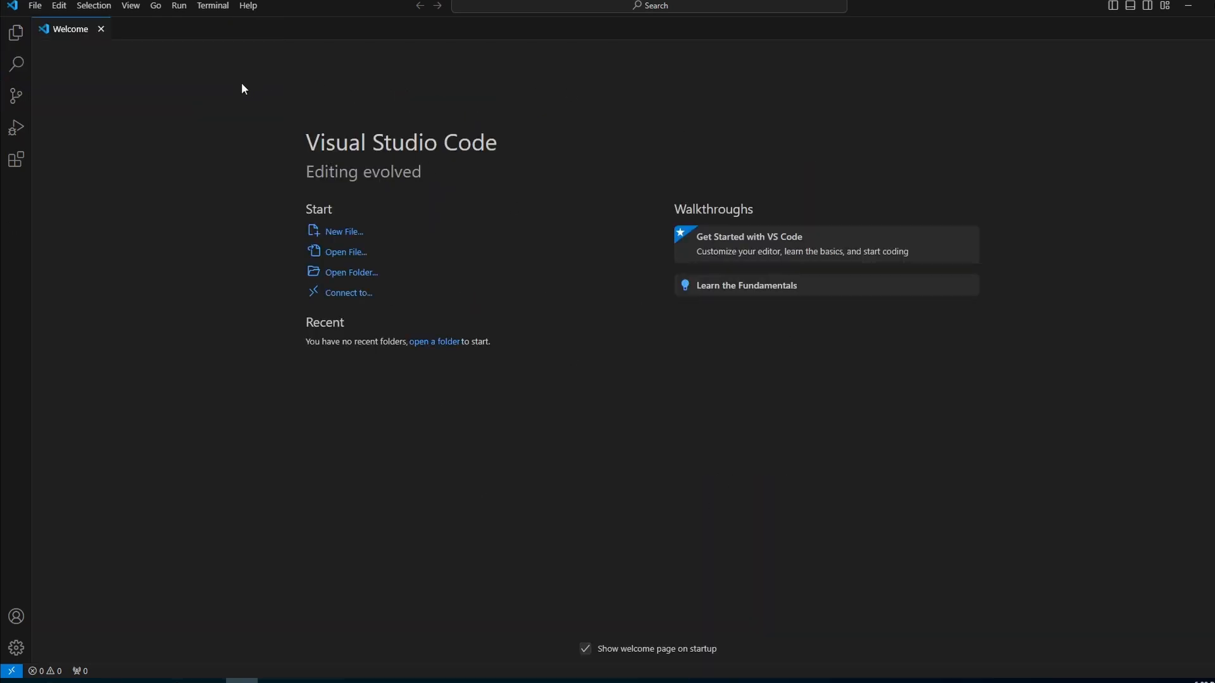
Open a new integrated terminal
click(209, 6)
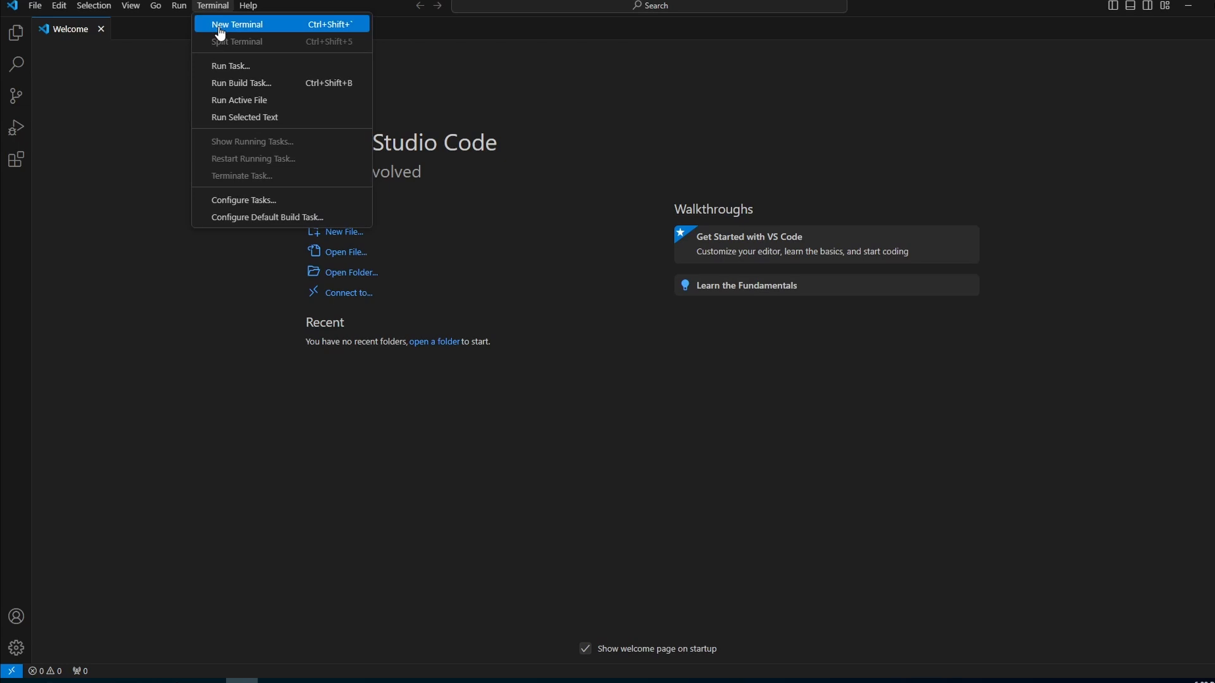
click(221, 25)
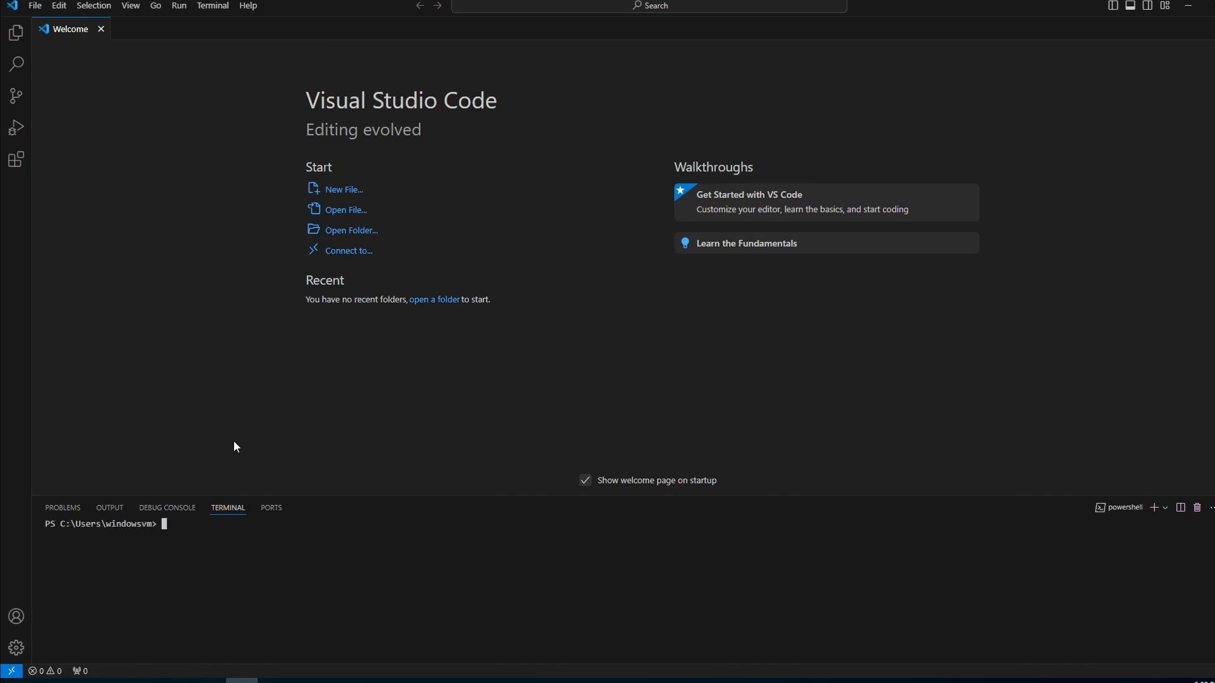
Reload the marketplace extension list and install Microsoft's Python extension, checking the installation error log
click(16, 159)
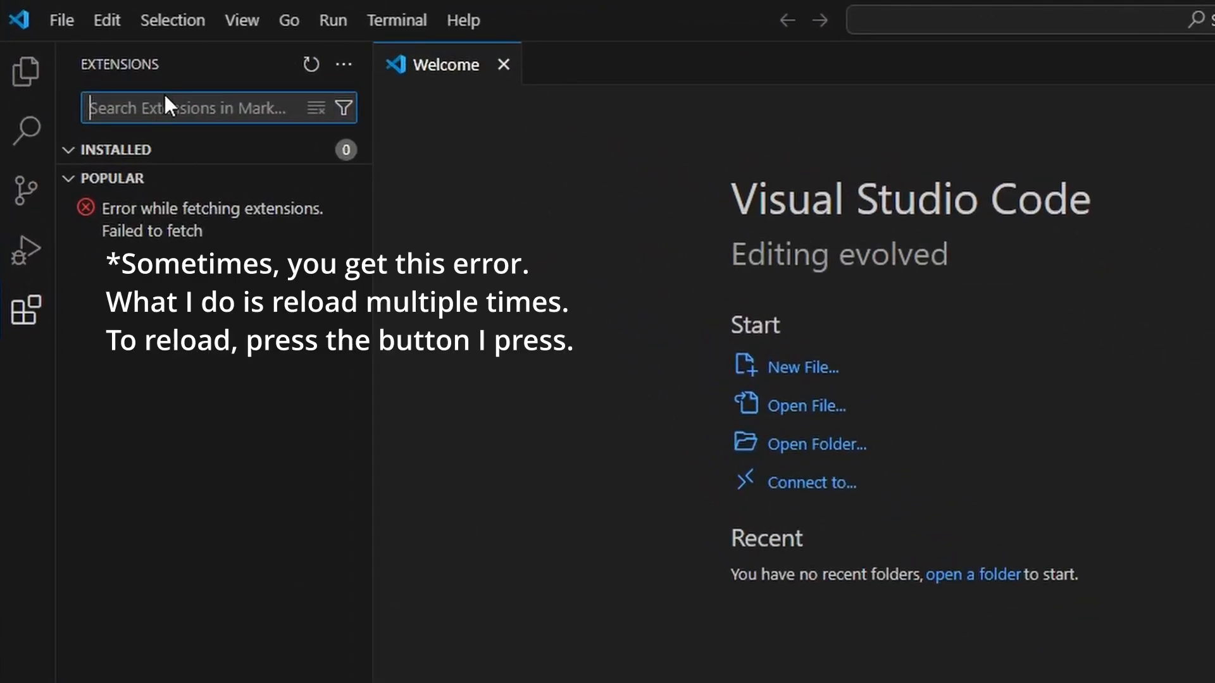
click(311, 64)
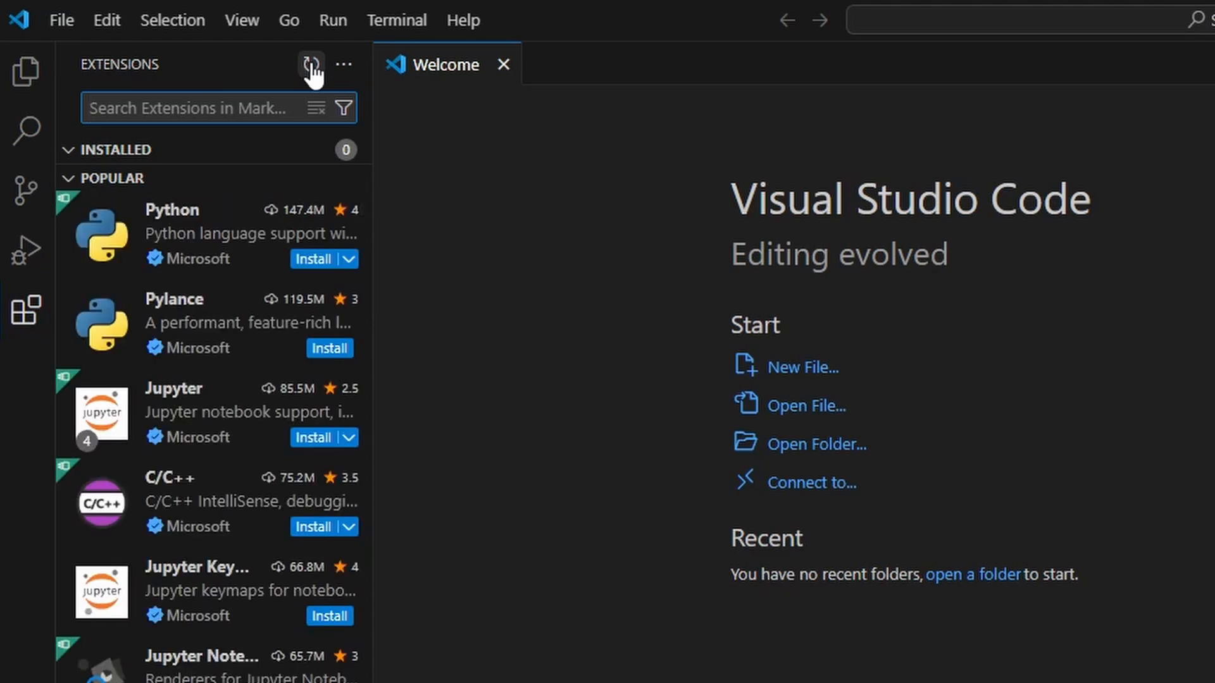
mouse_move(199, 329)
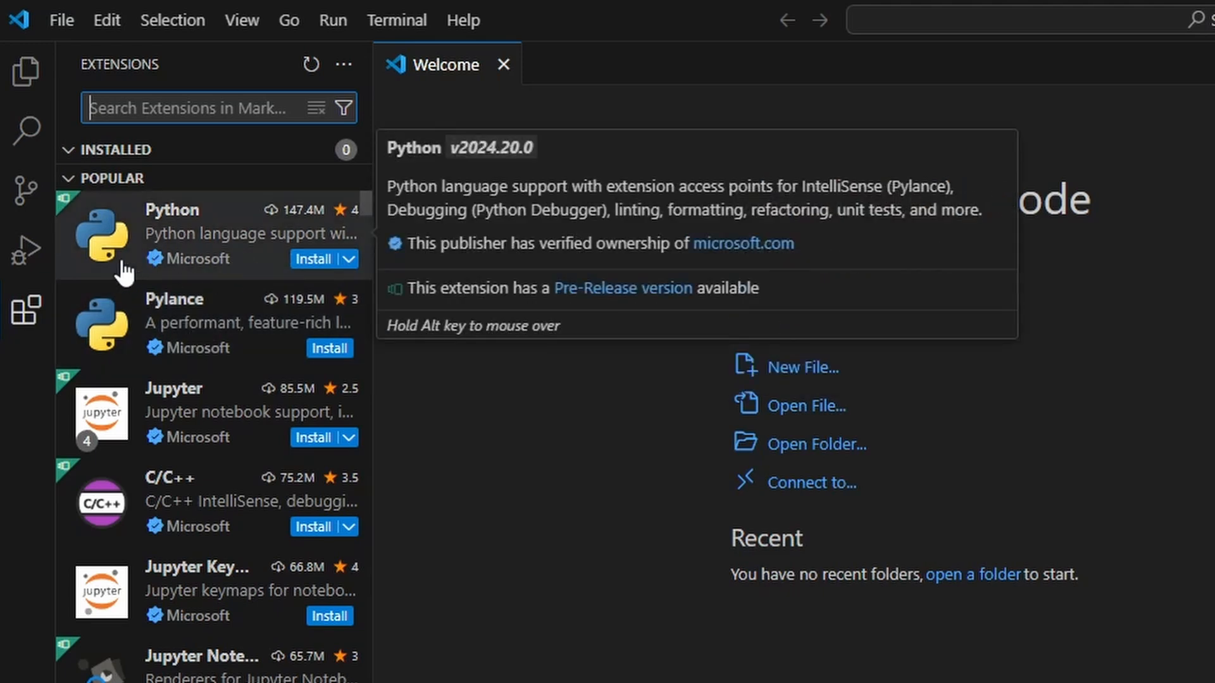
click(303, 260)
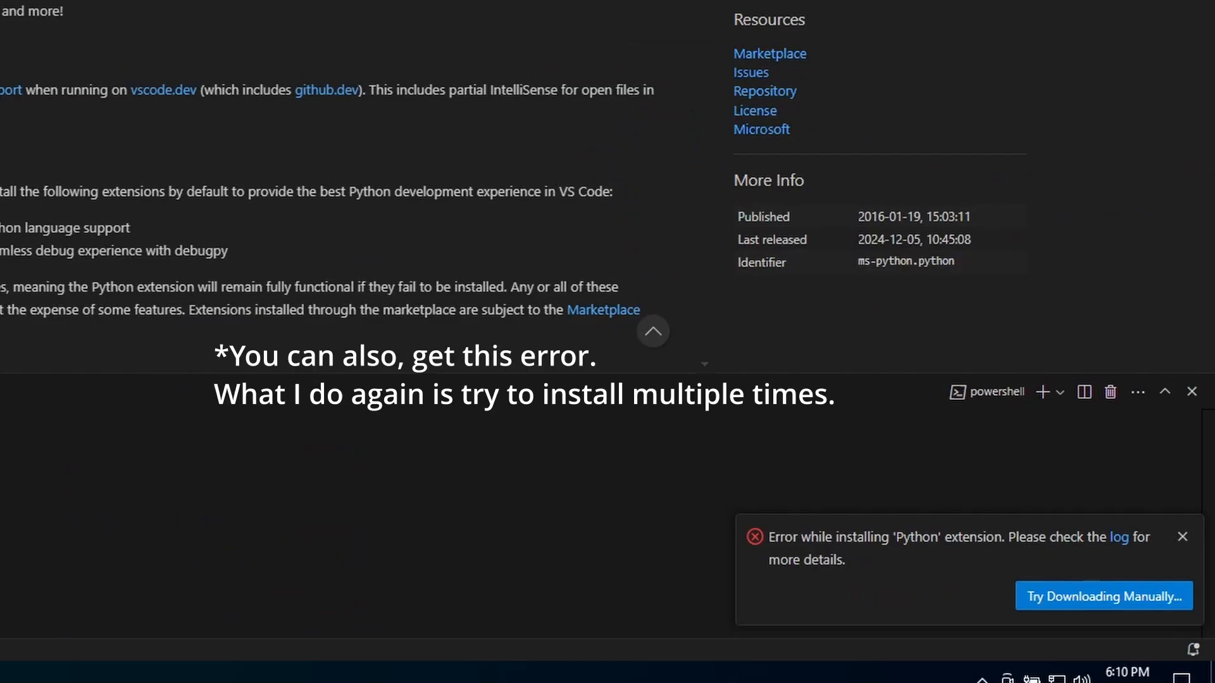
click(1122, 539)
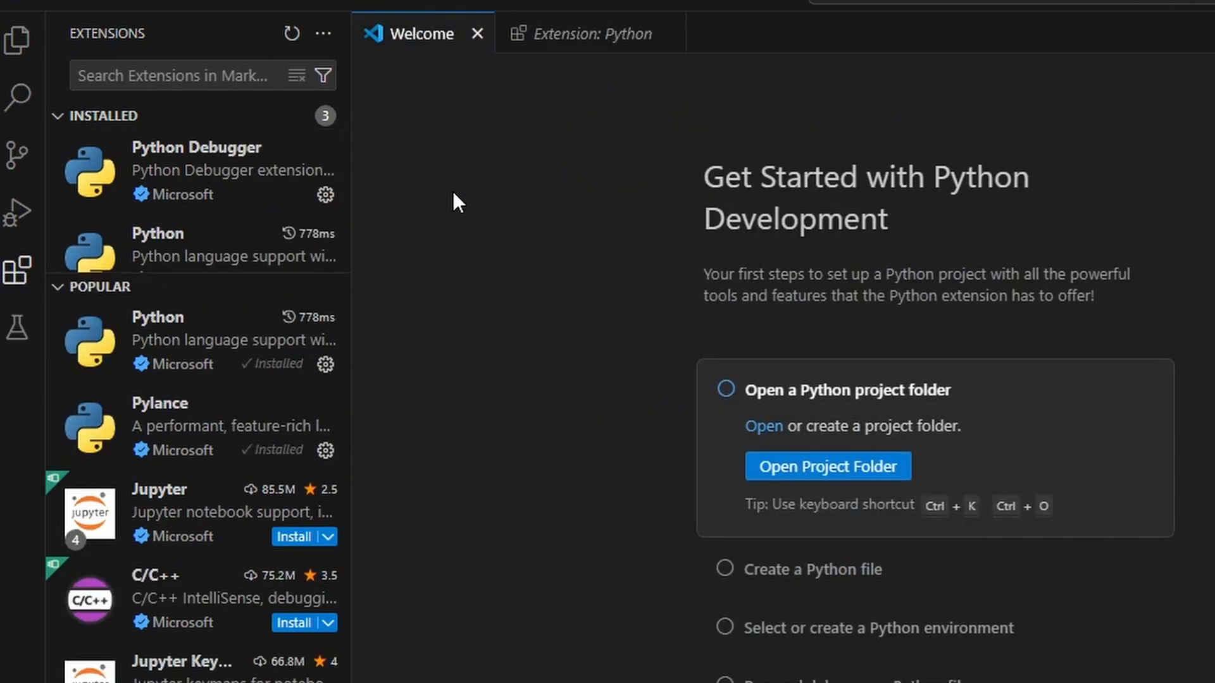
Enlarge the installed extensions list to show all its entries and close the Welcome page
drag(183, 274, 169, 573)
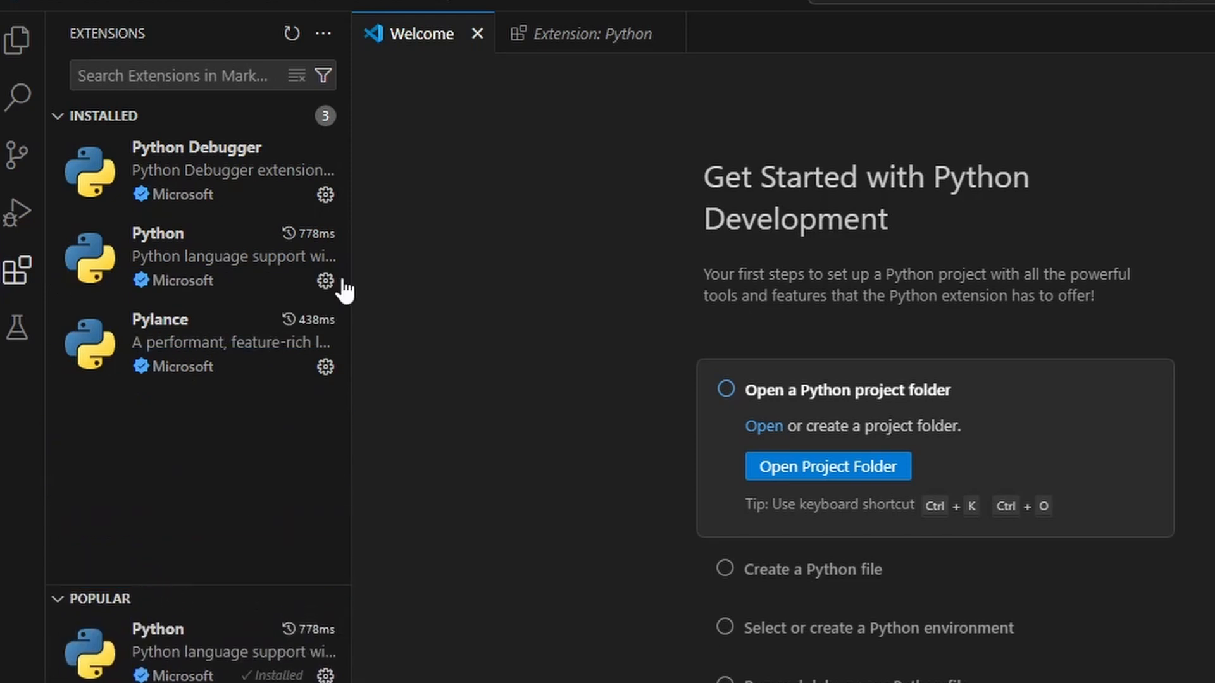
click(477, 34)
Select the recommended Python 3.13.0 installation as the Python interpreter
key(ctrl+shift+p)
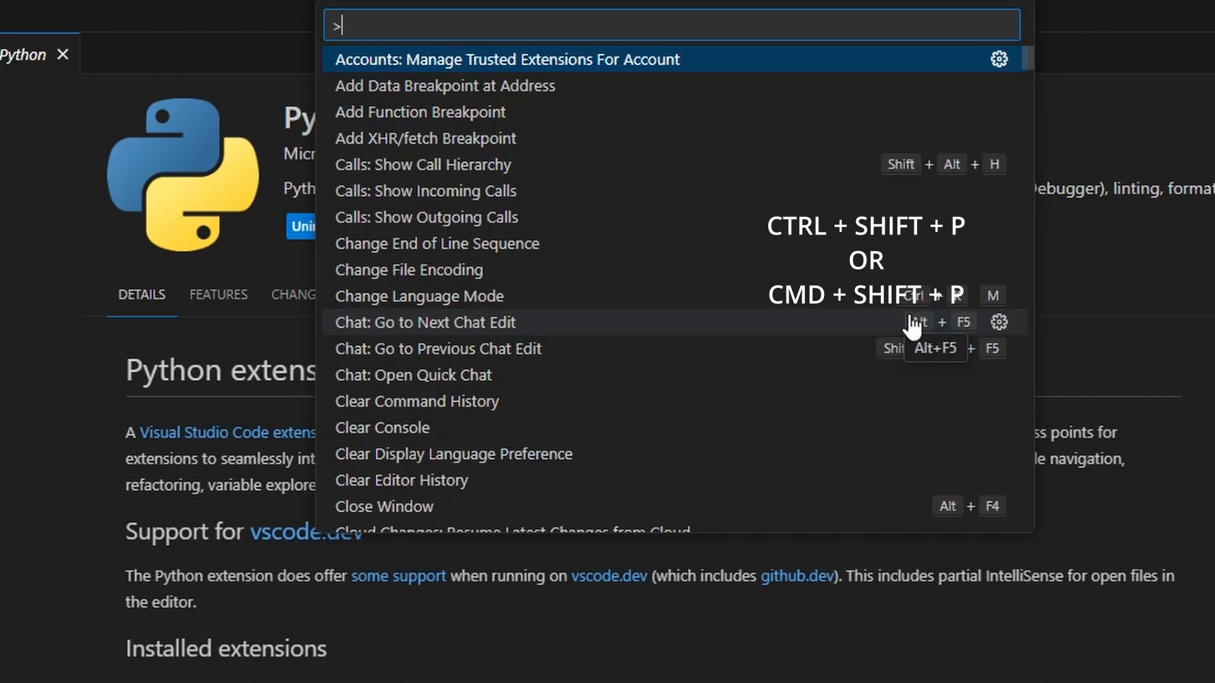
text(pythonb)
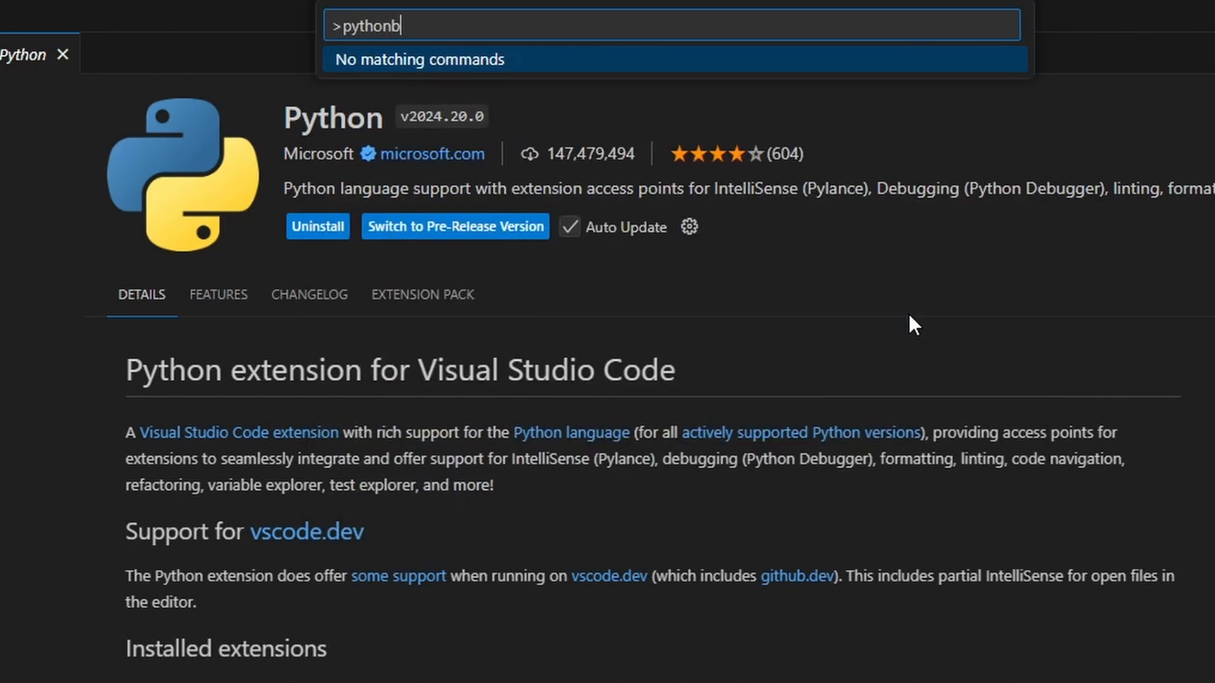
key(BackSpace)
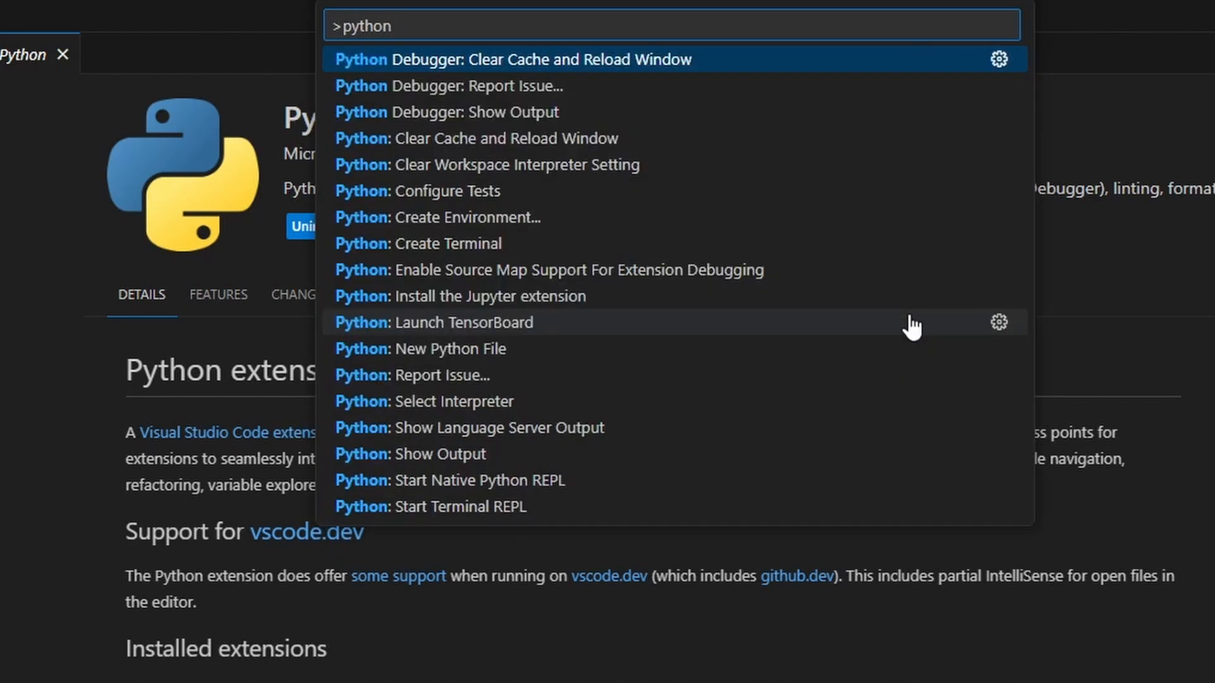
click(551, 403)
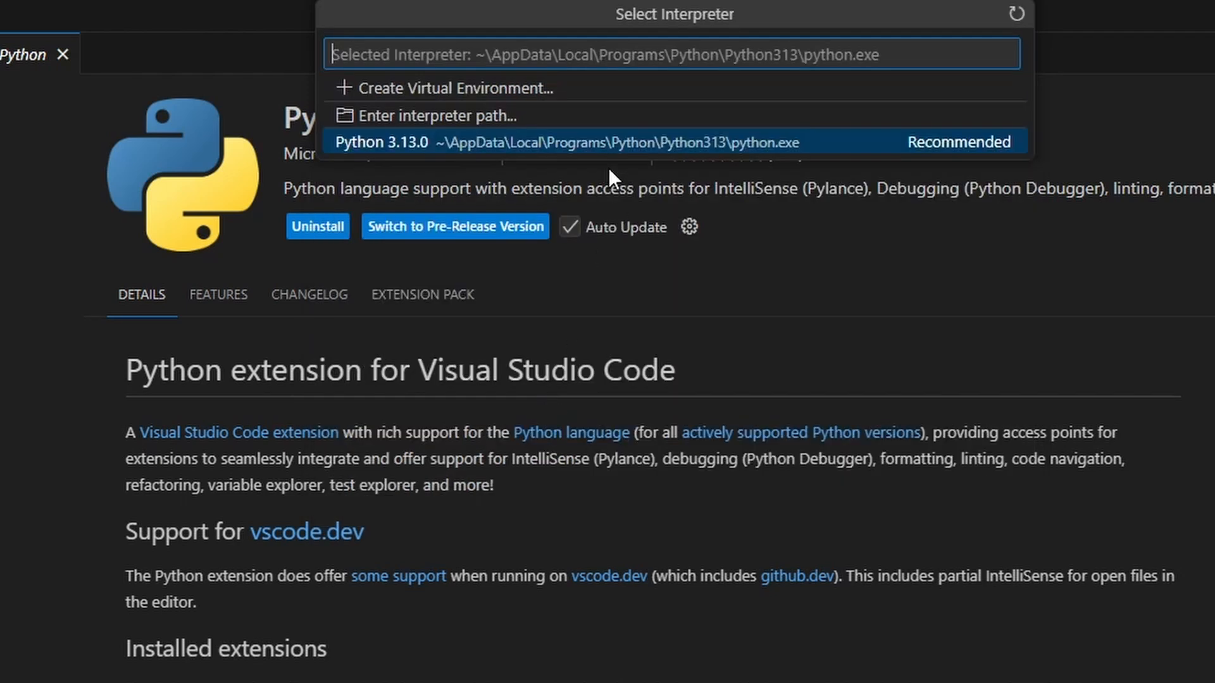
click(583, 144)
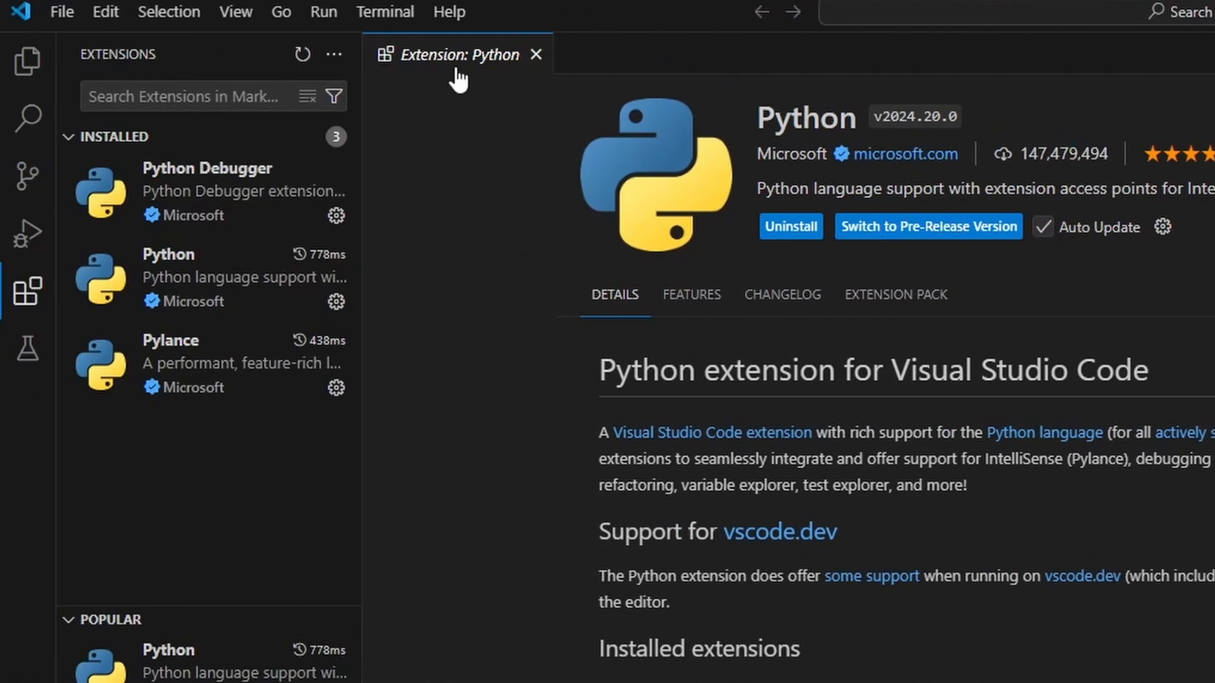
Find the format options in the user settings and enable Format On Save for the editor
click(70, 15)
mouse_move(253, 608)
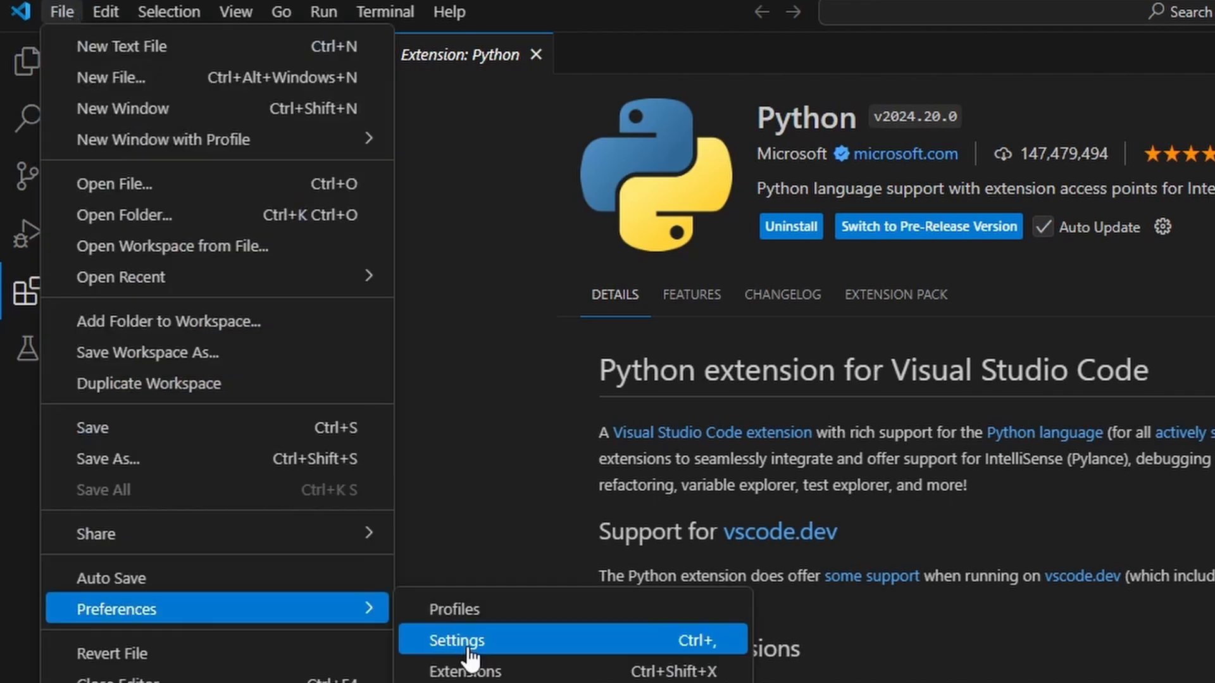
click(469, 646)
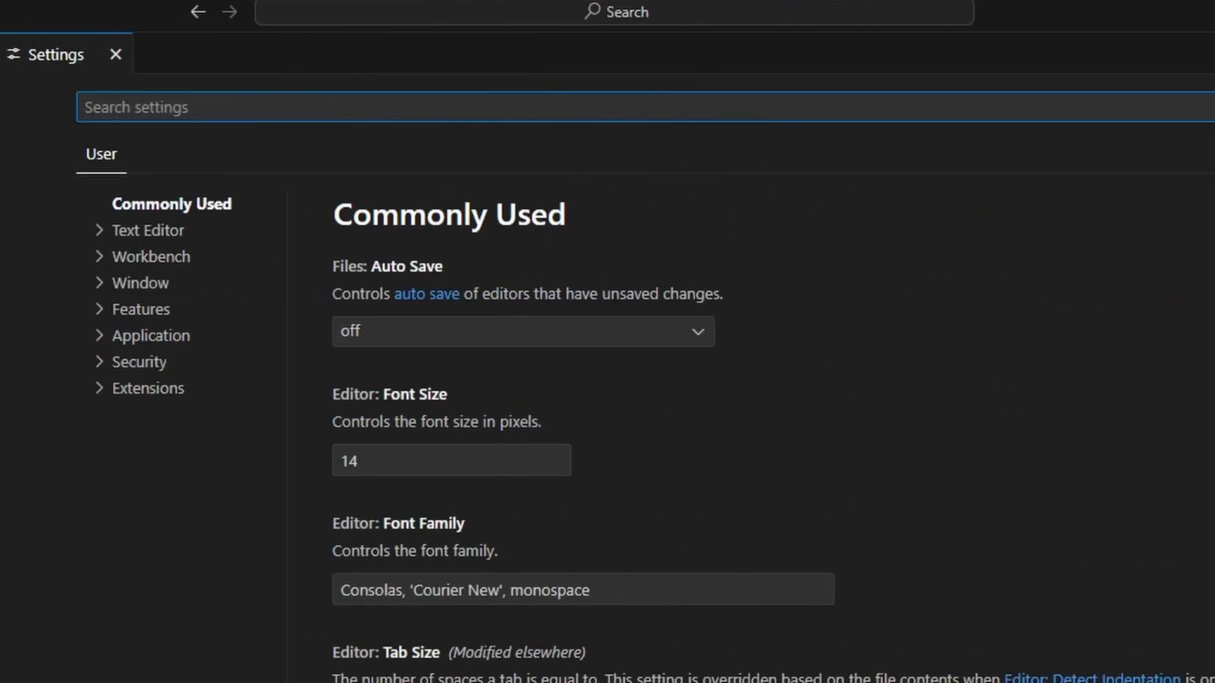
text(for)
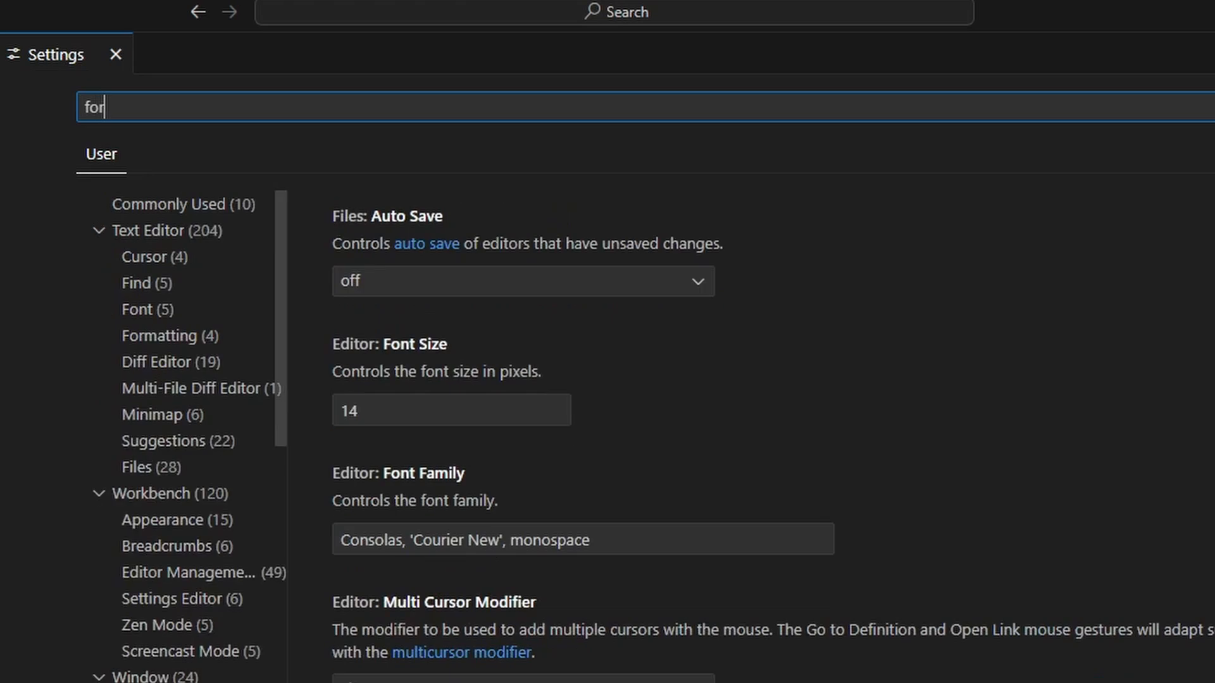
text(mat)
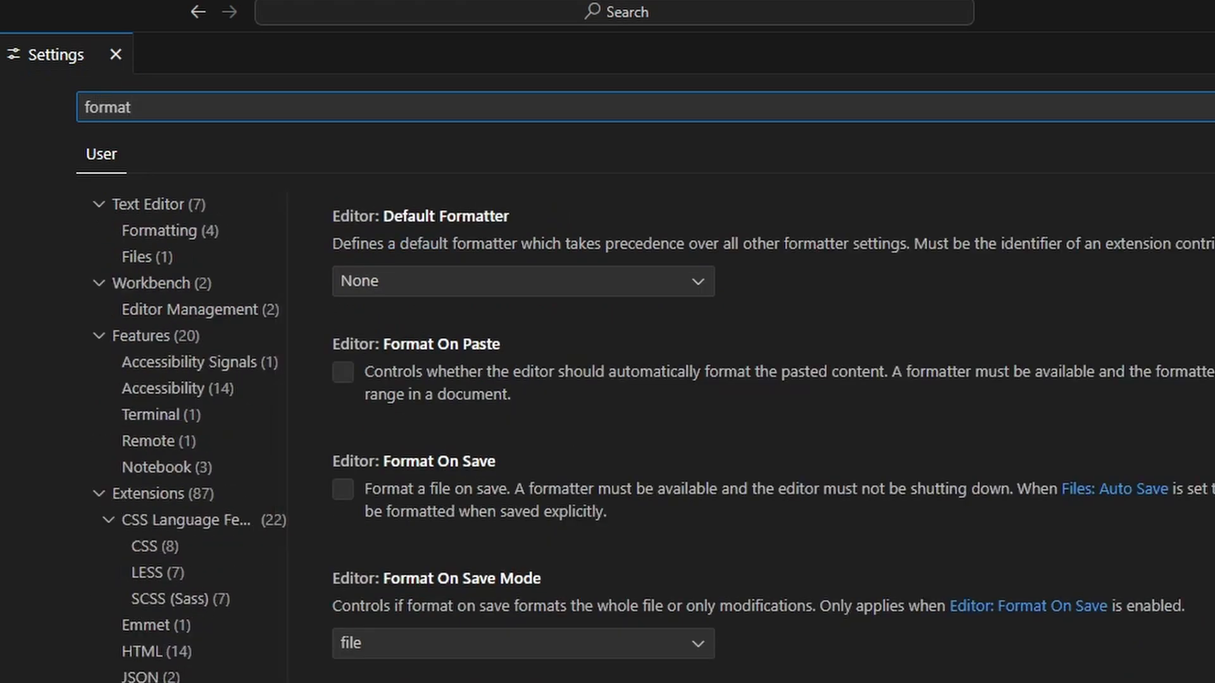
click(348, 497)
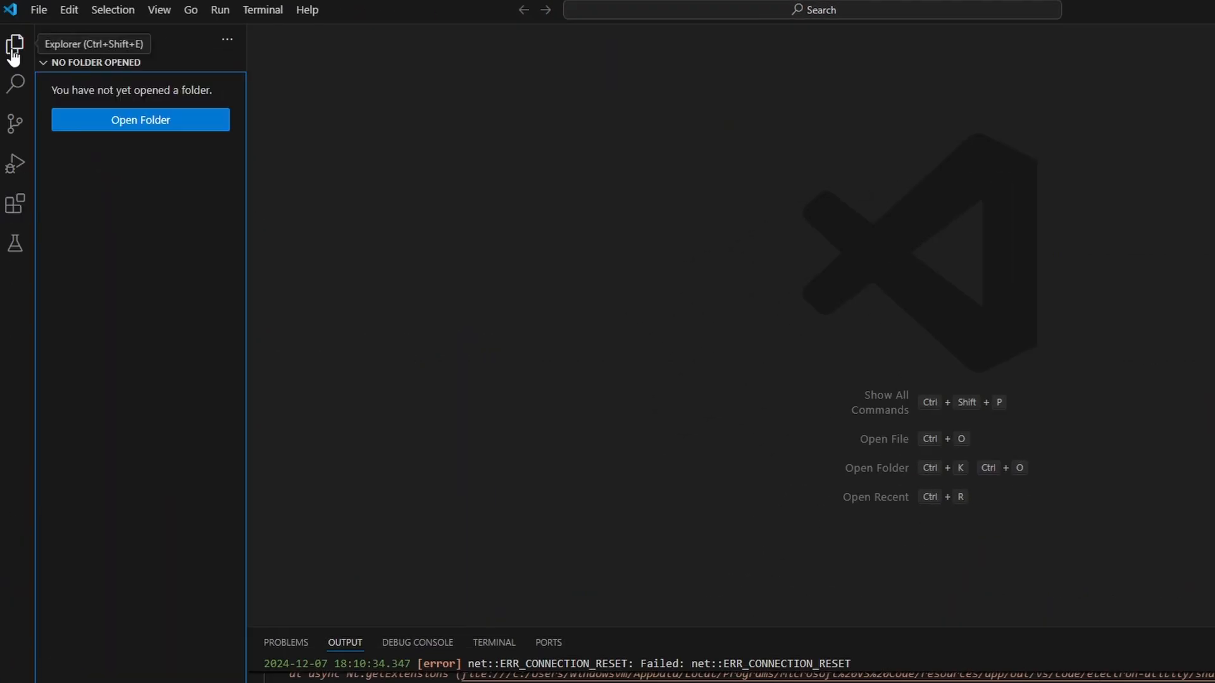
Create a new file named test.py in the Desktop folder
click(40, 10)
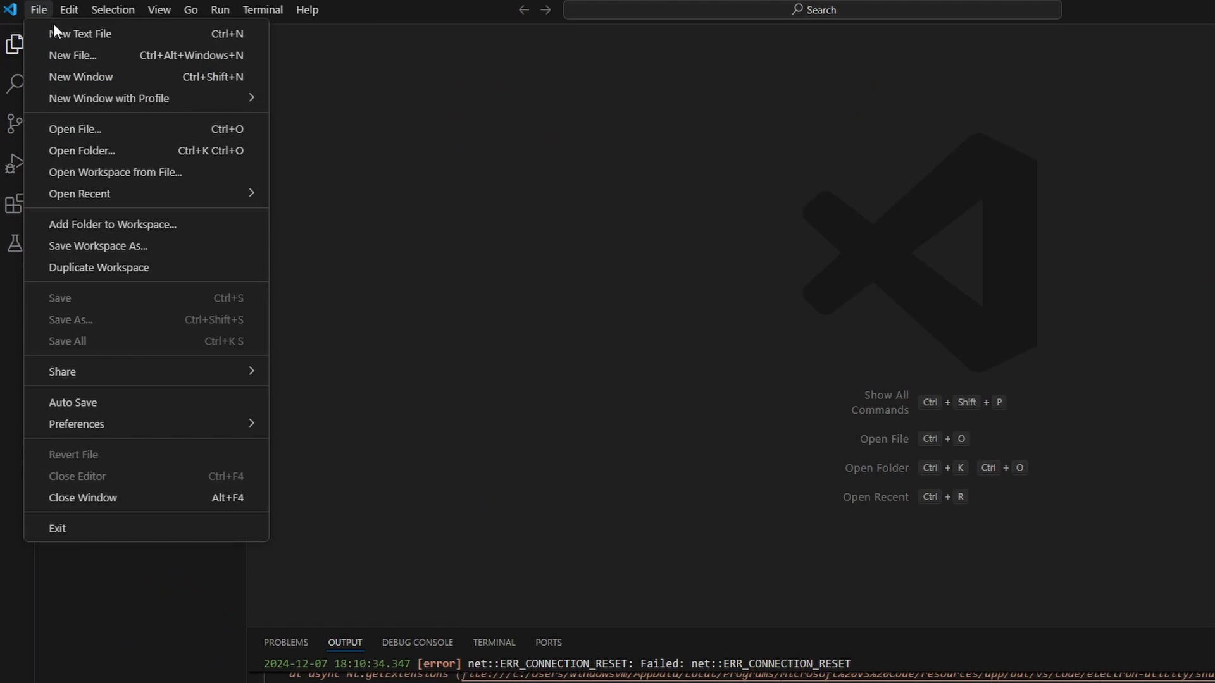
click(69, 54)
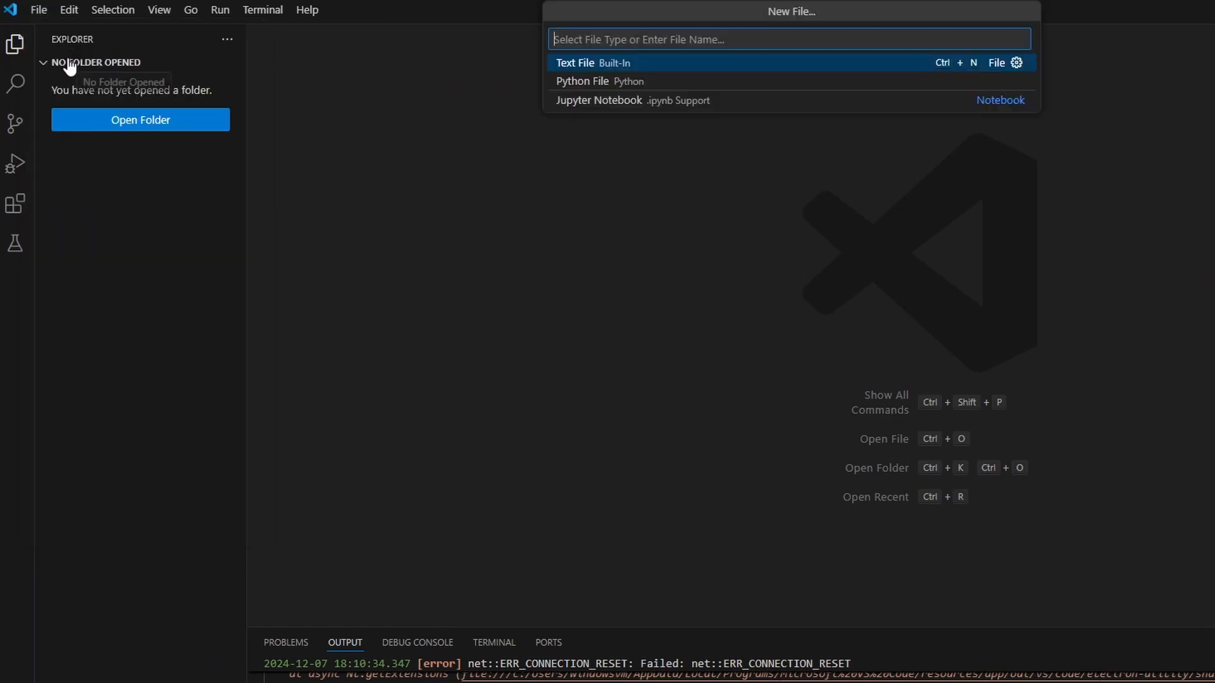
text(test.py)
key(Return)
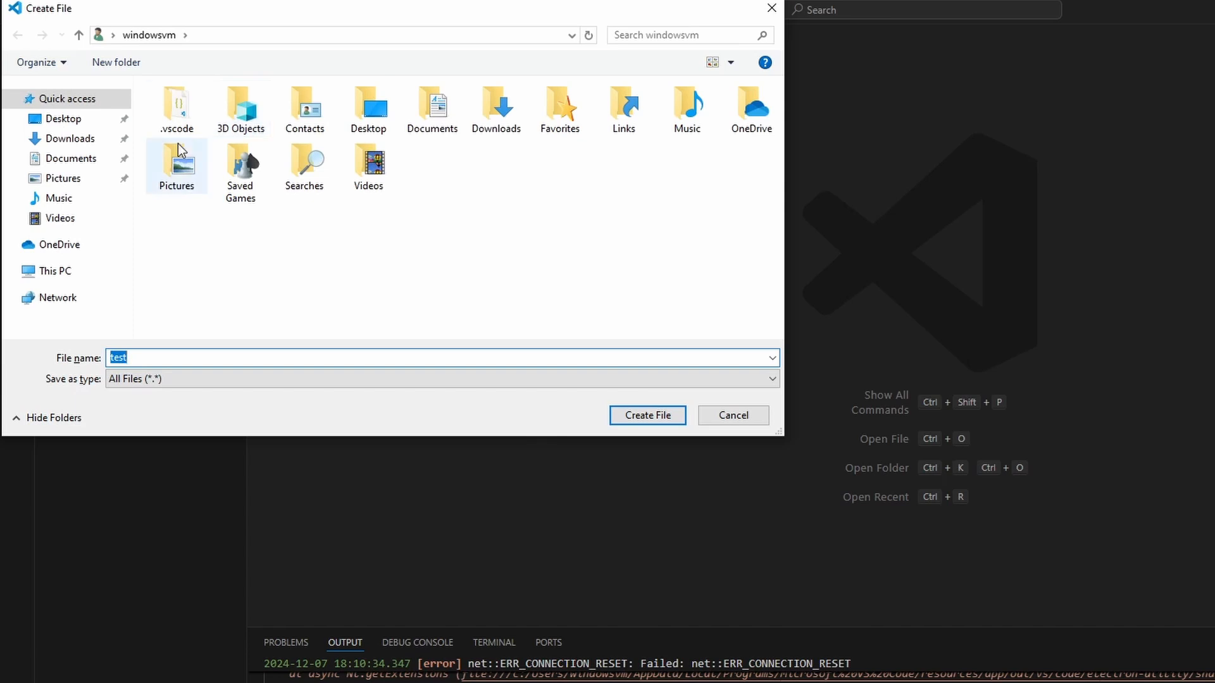
click(636, 415)
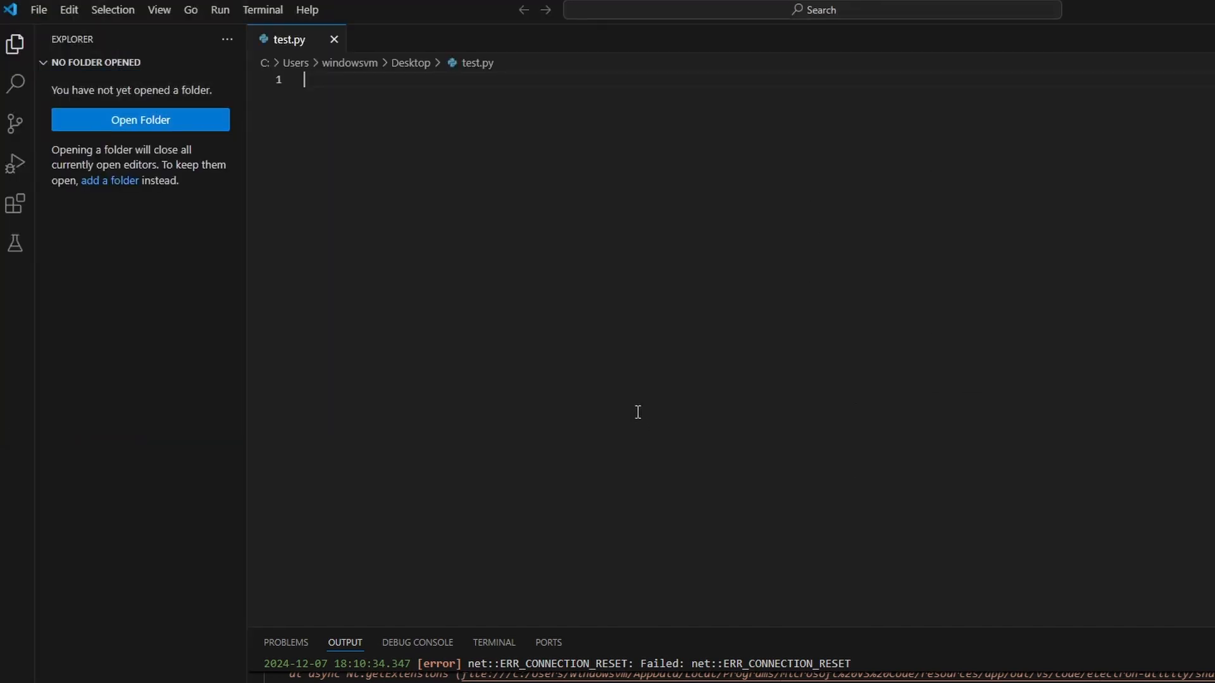
Write print("Hello") in test.py, save the file and run it in the terminal
text(print)
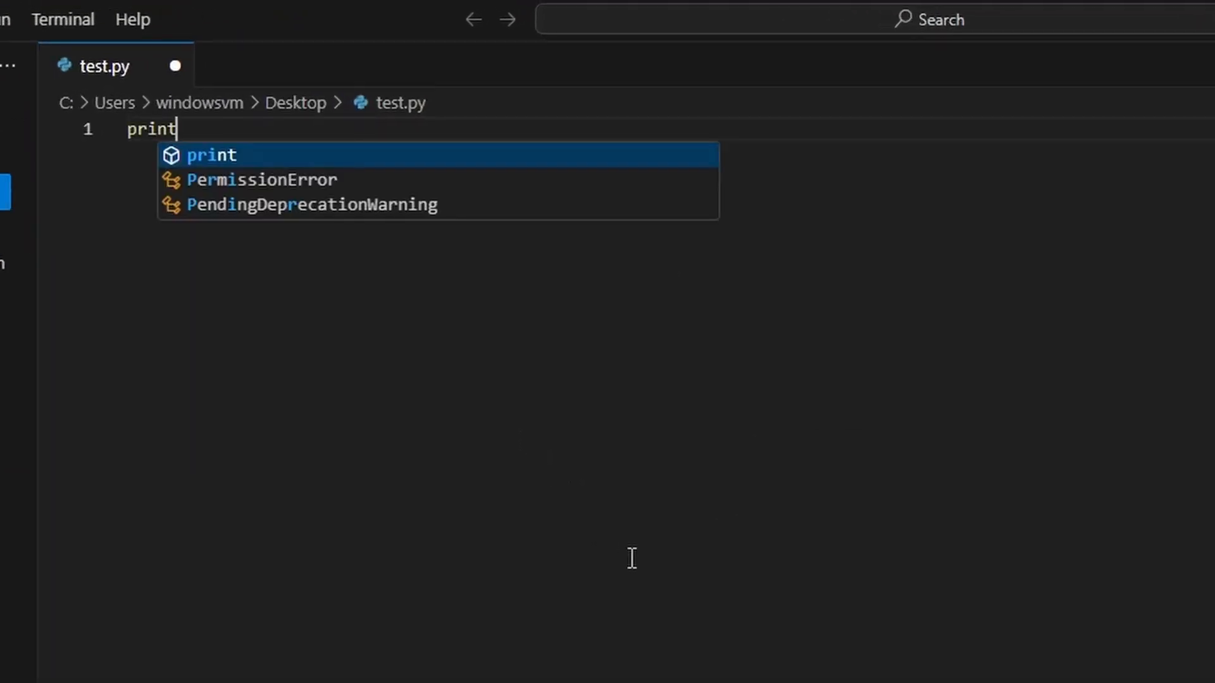
text((")
text(Hello)
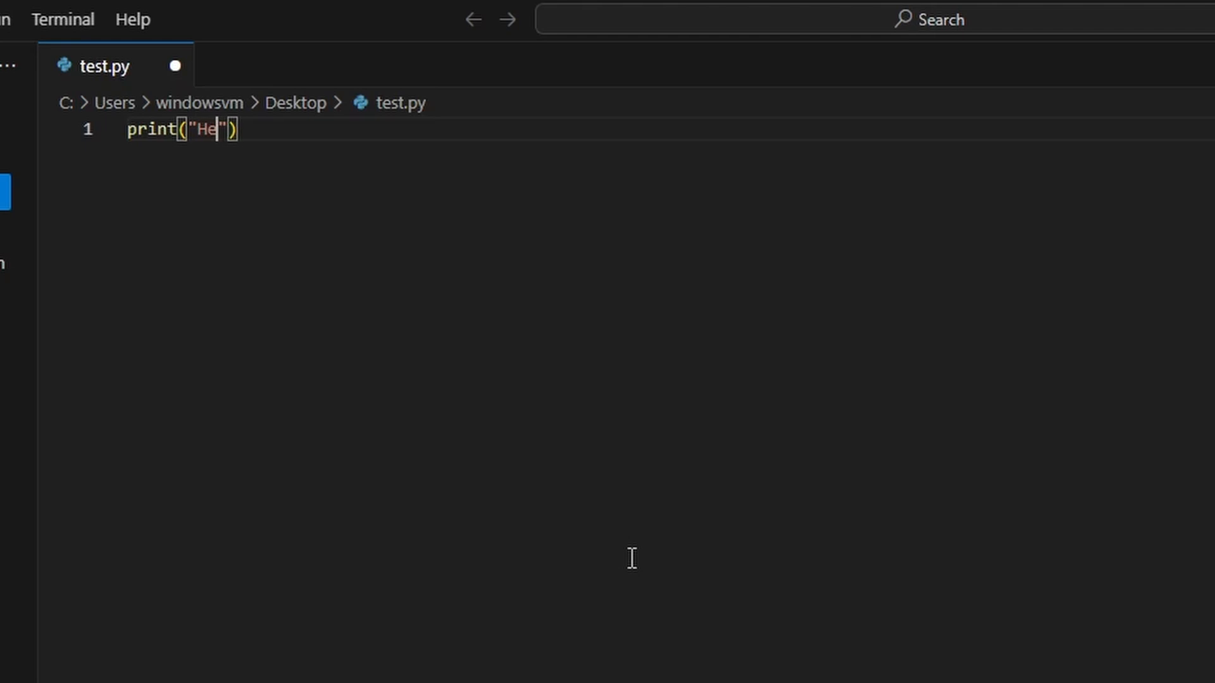
key(ctrl+s)
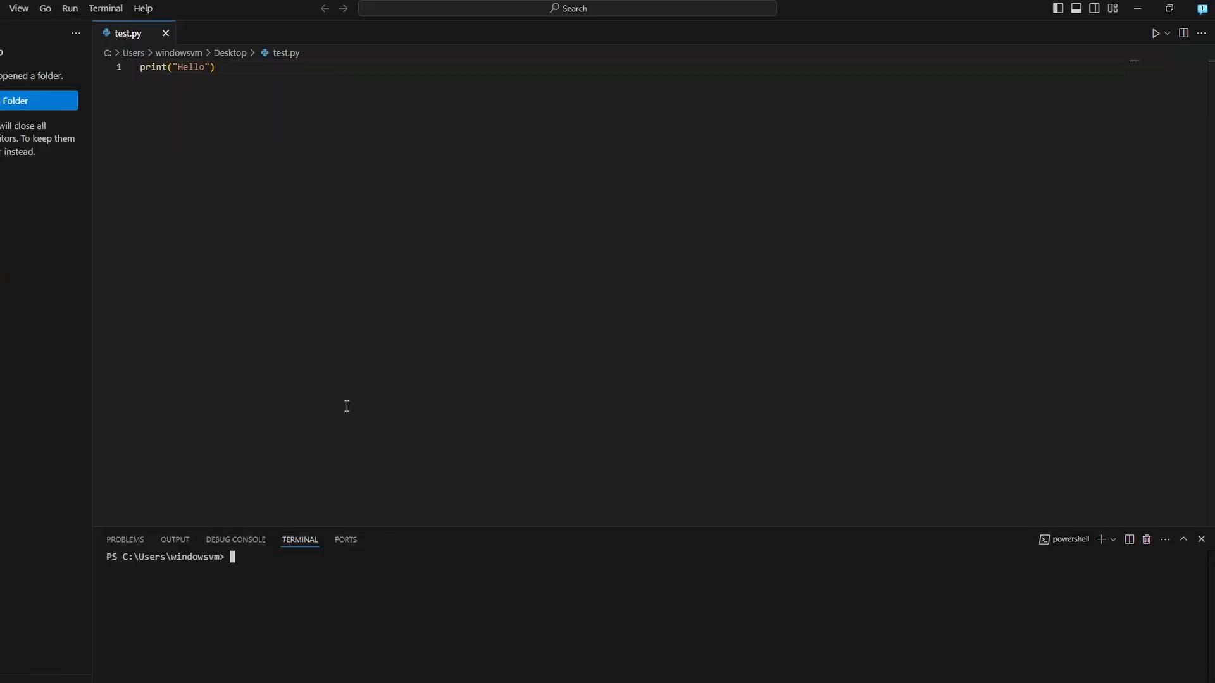
click(1153, 37)
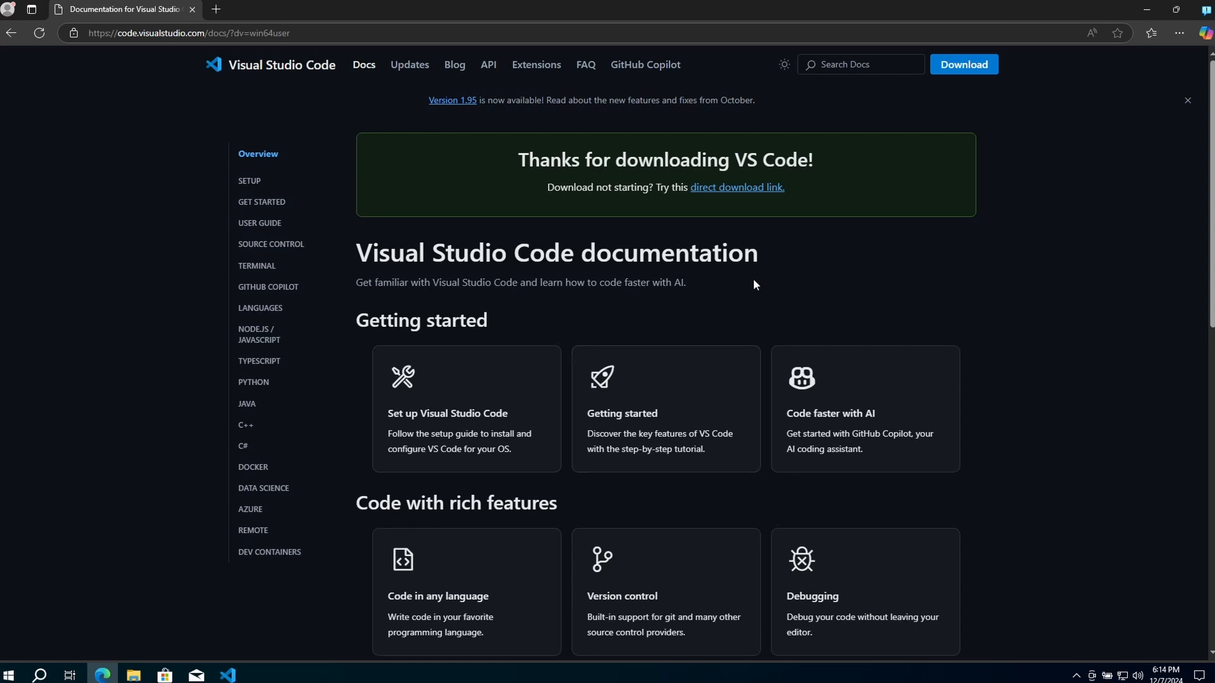
Look through the Visual Studio Code documentation overview and the code.visualstudio.com home page in Microsoft Edge
scroll(754, 284, down, 4)
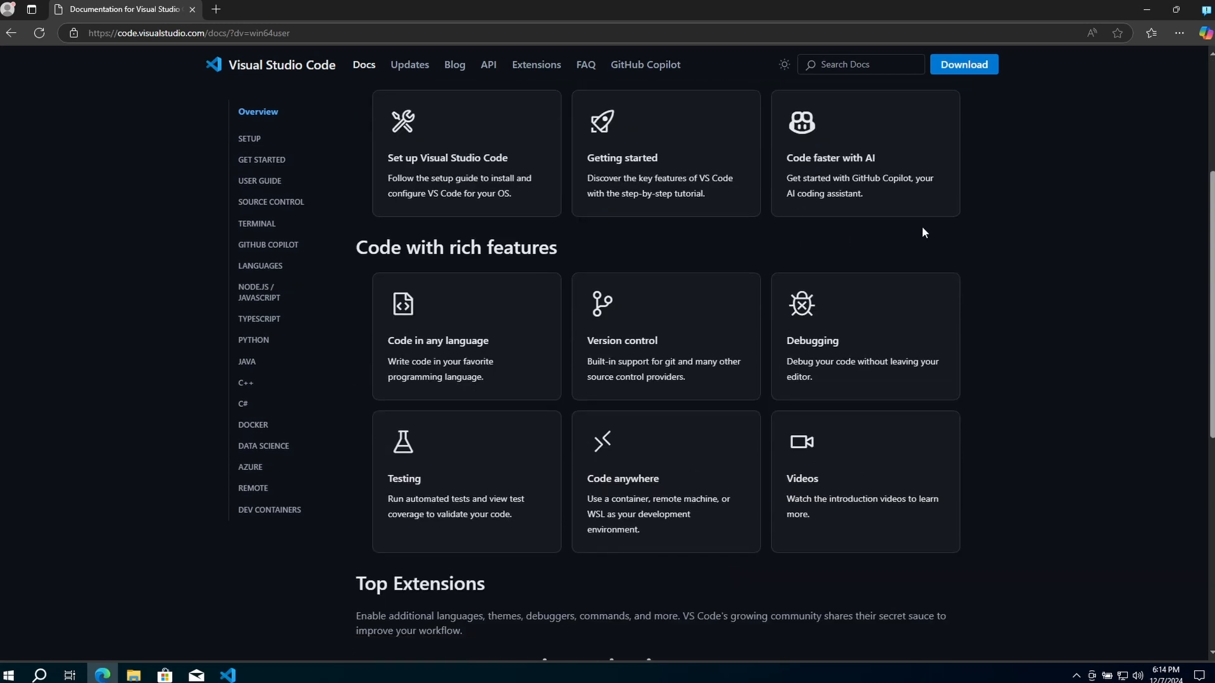
scroll(936, 228, down, 3)
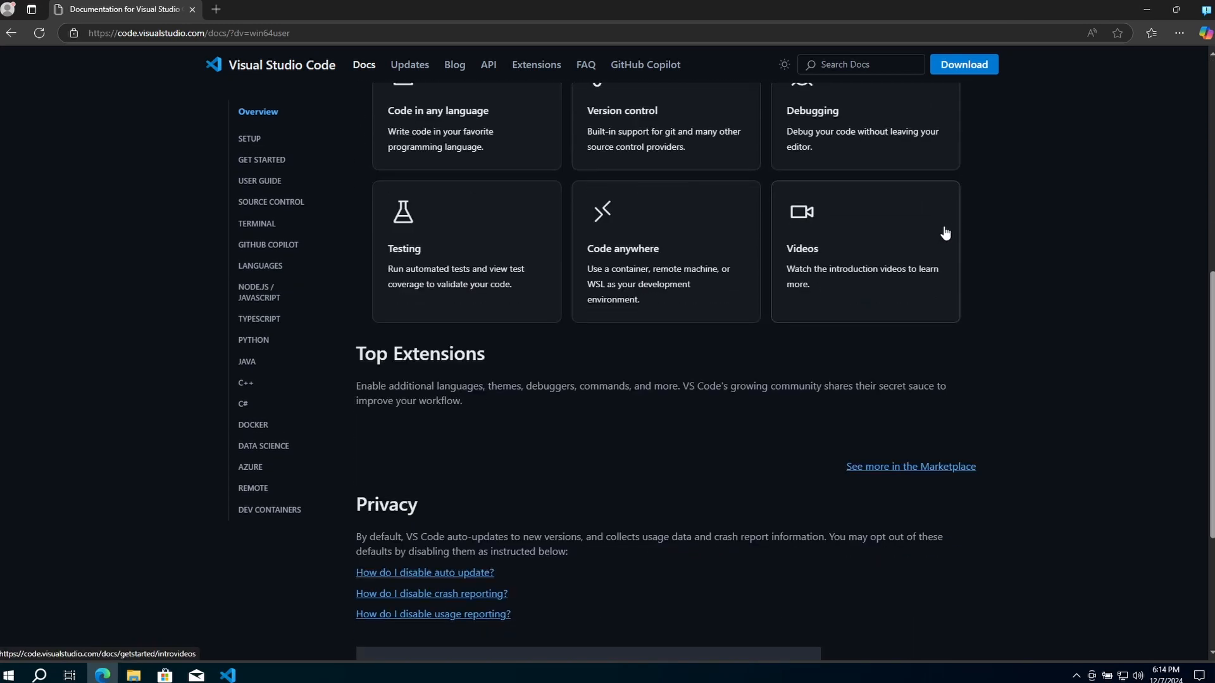
scroll(945, 233, down, 1)
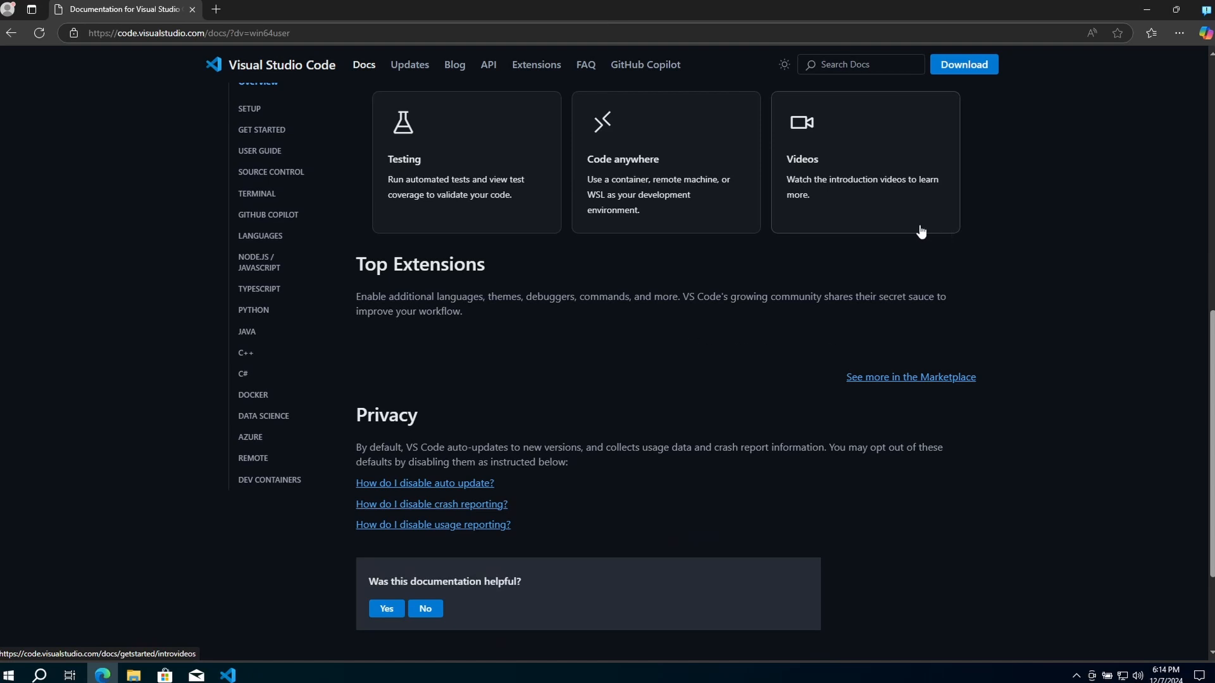
scroll(921, 232, up, 2)
click(291, 67)
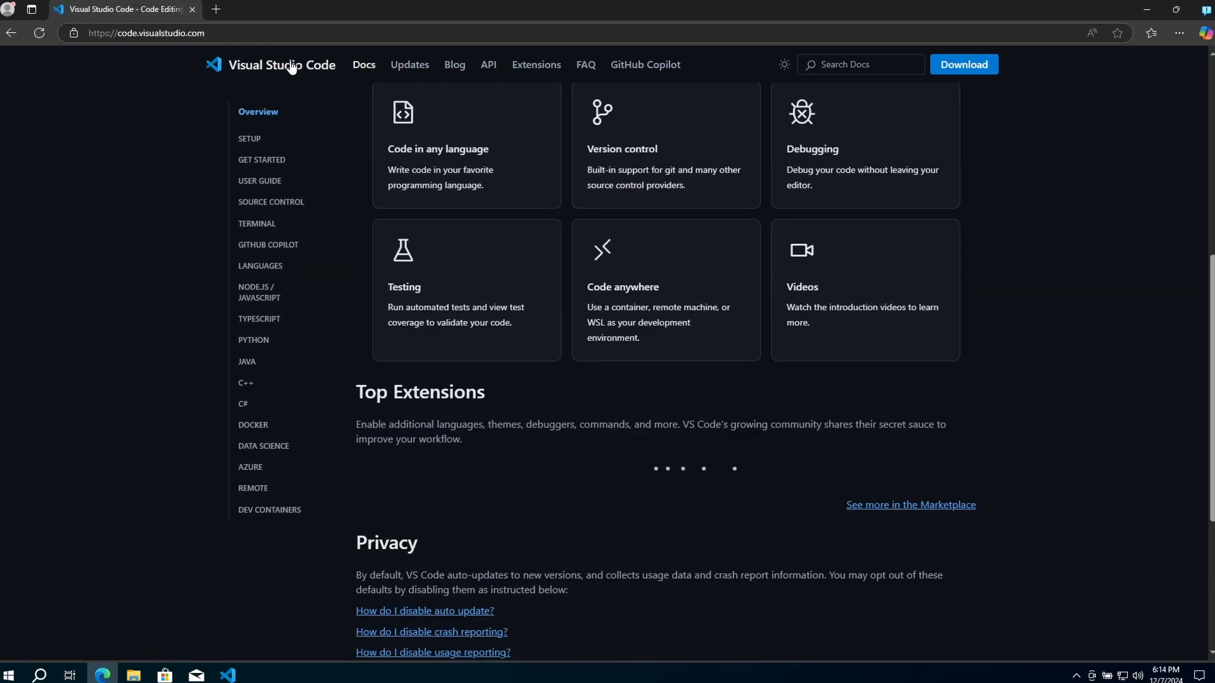
scroll(989, 195, down, 2)
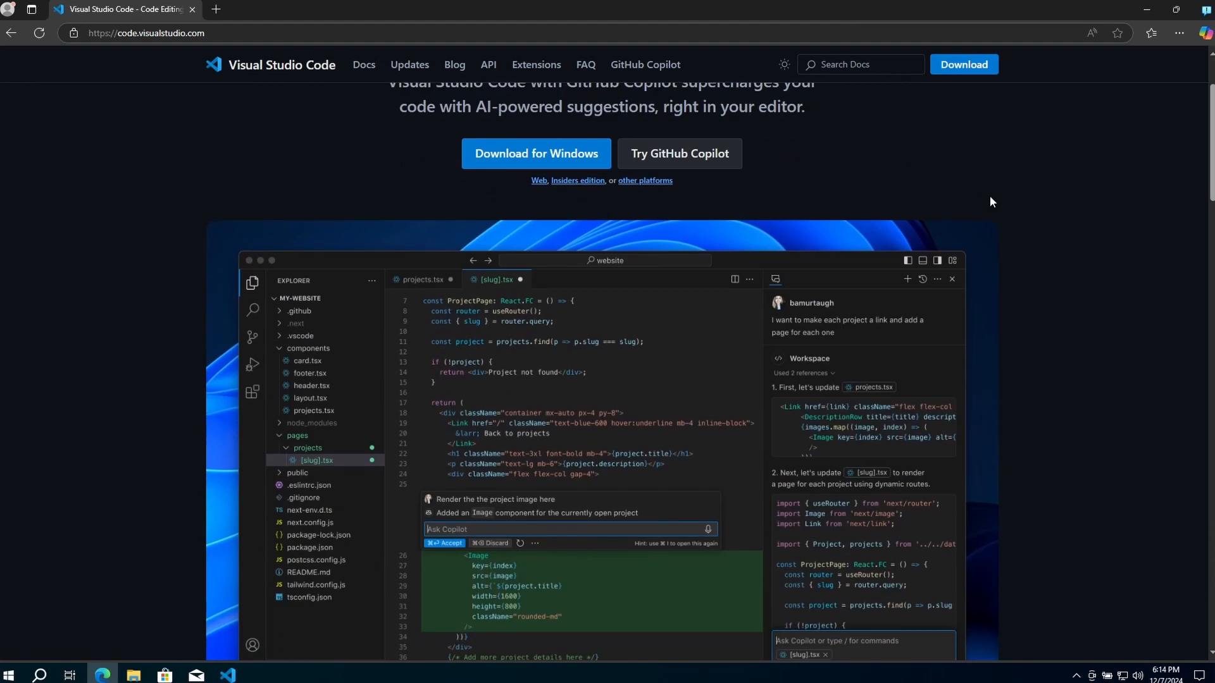
scroll(991, 202, down, 10)
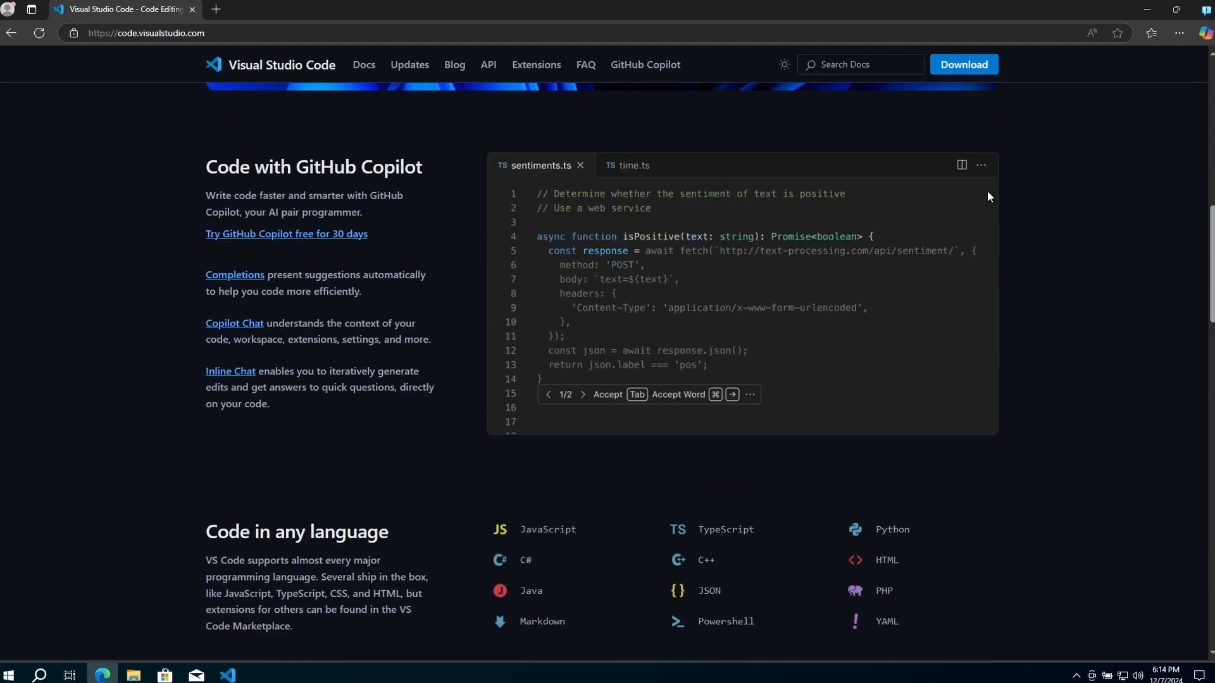
scroll(985, 191, down, 18)
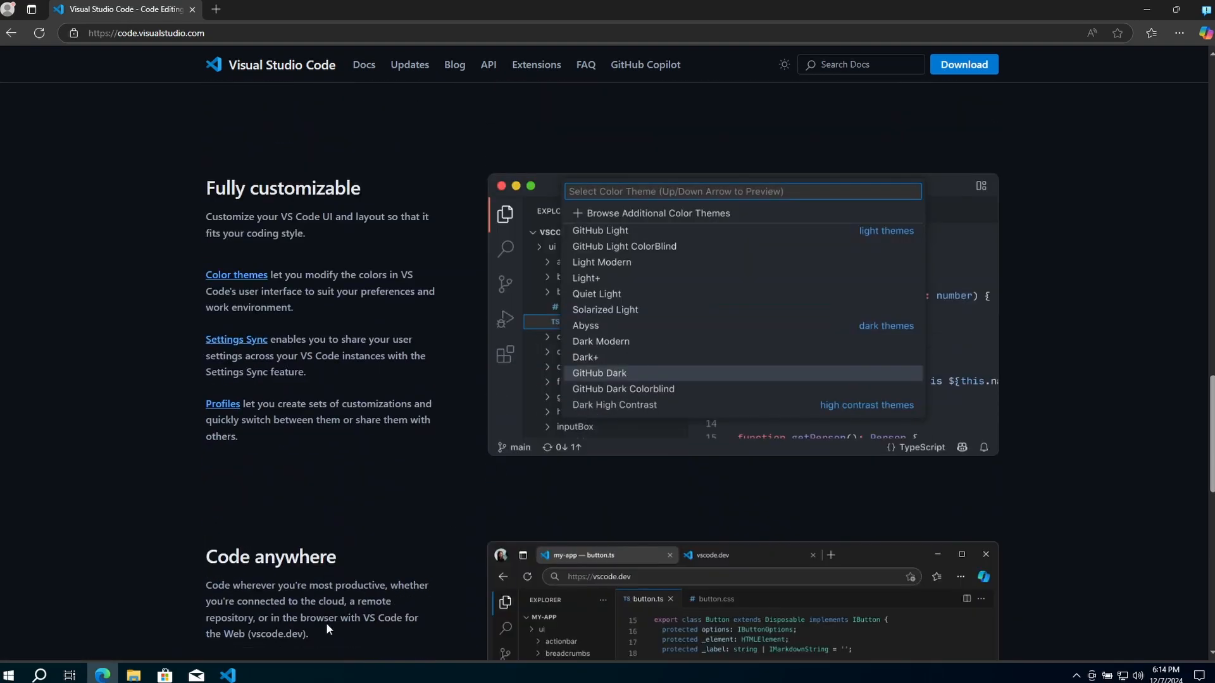
Switch back to Visual Studio Code and close it, and close the Microsoft Edge window as well
click(228, 677)
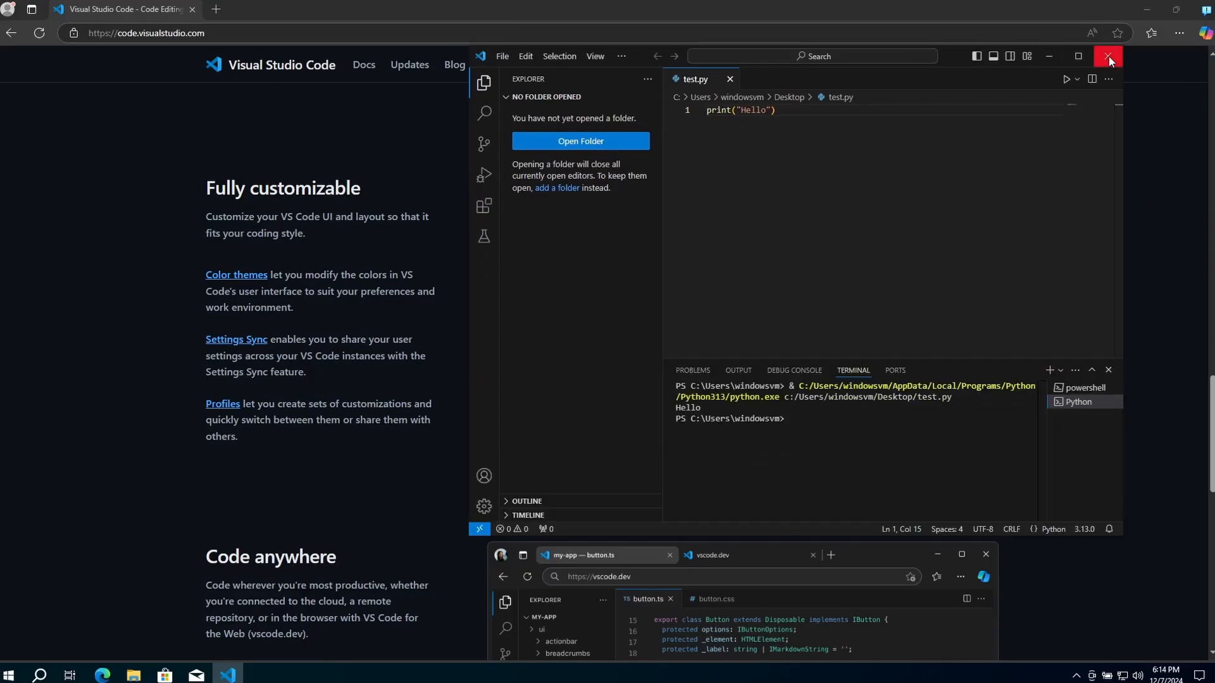
click(1108, 57)
drag(1077, 4, 817, 135)
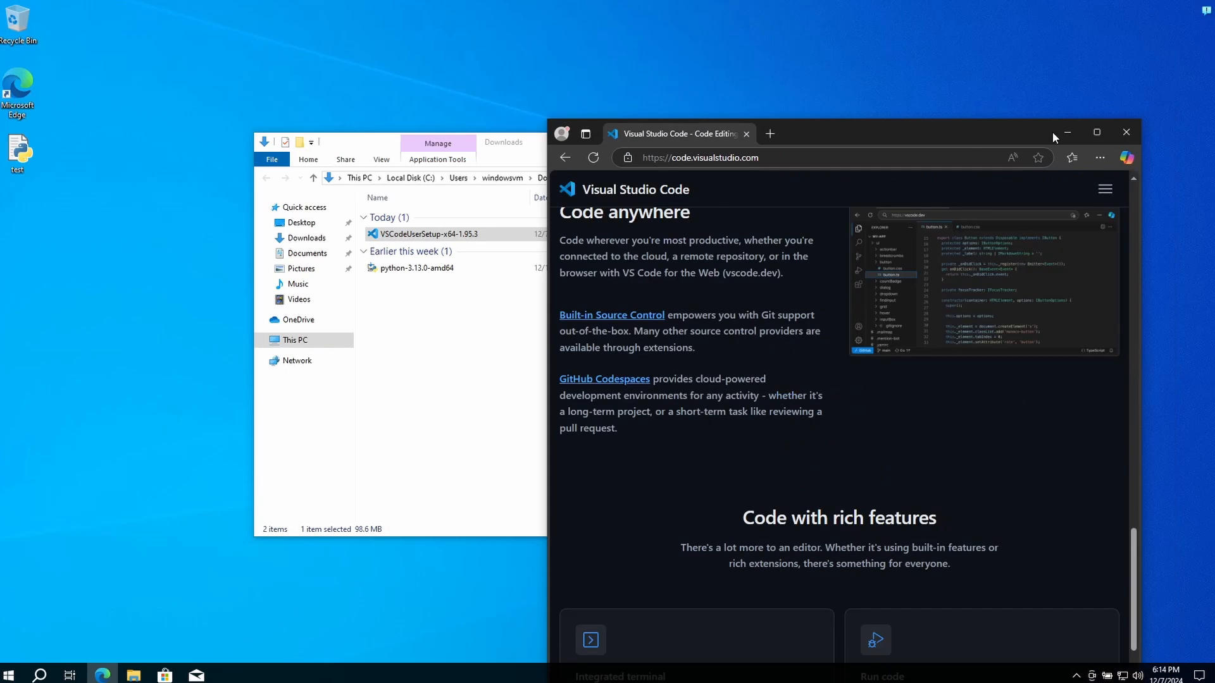
click(1128, 131)
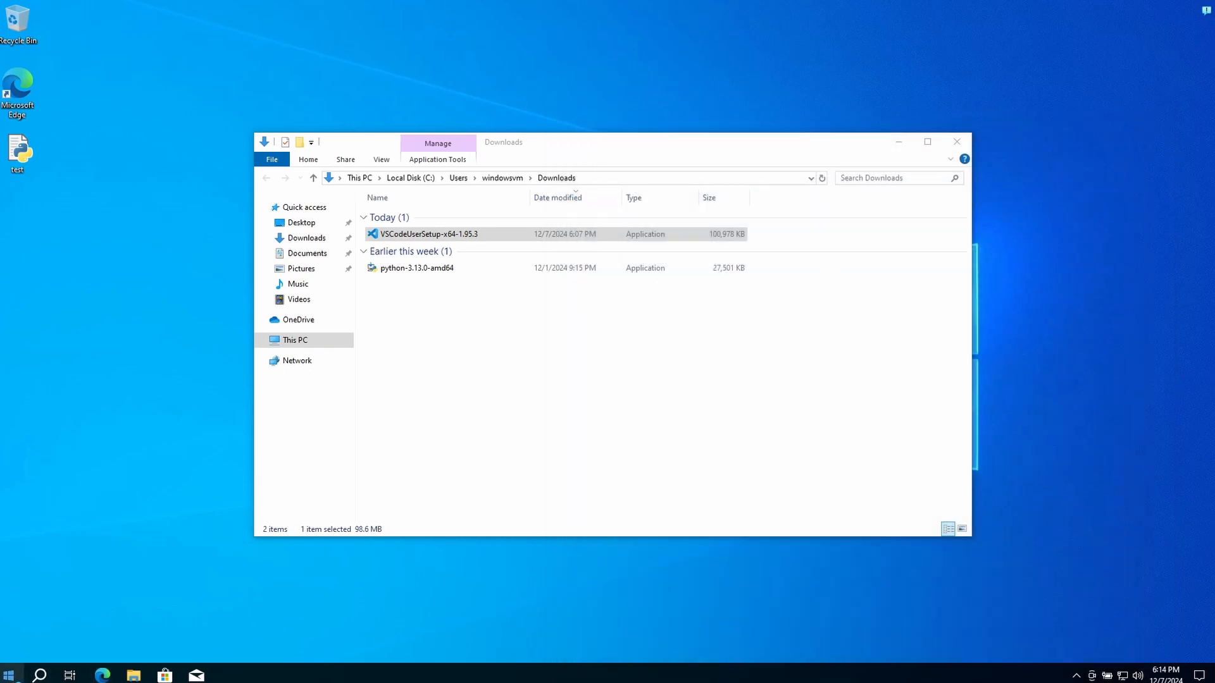